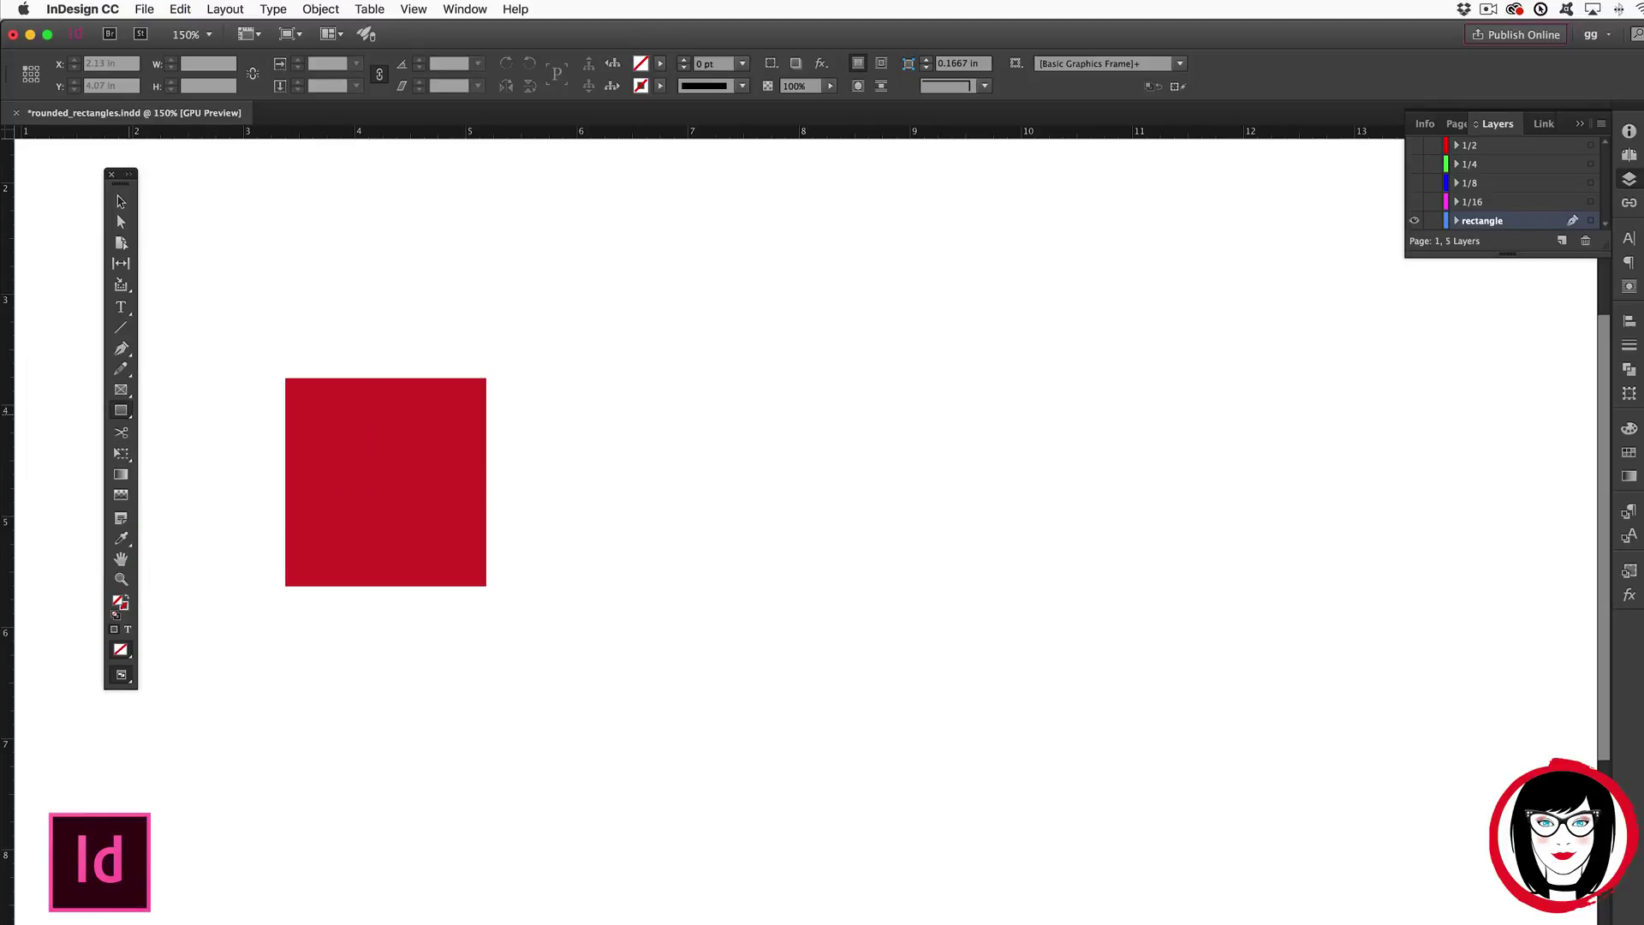
# Choose the Rectangle tool and make the 1/16, 1/8, 1/4 and 1/2 layers visible
pyautogui.click(120, 410)
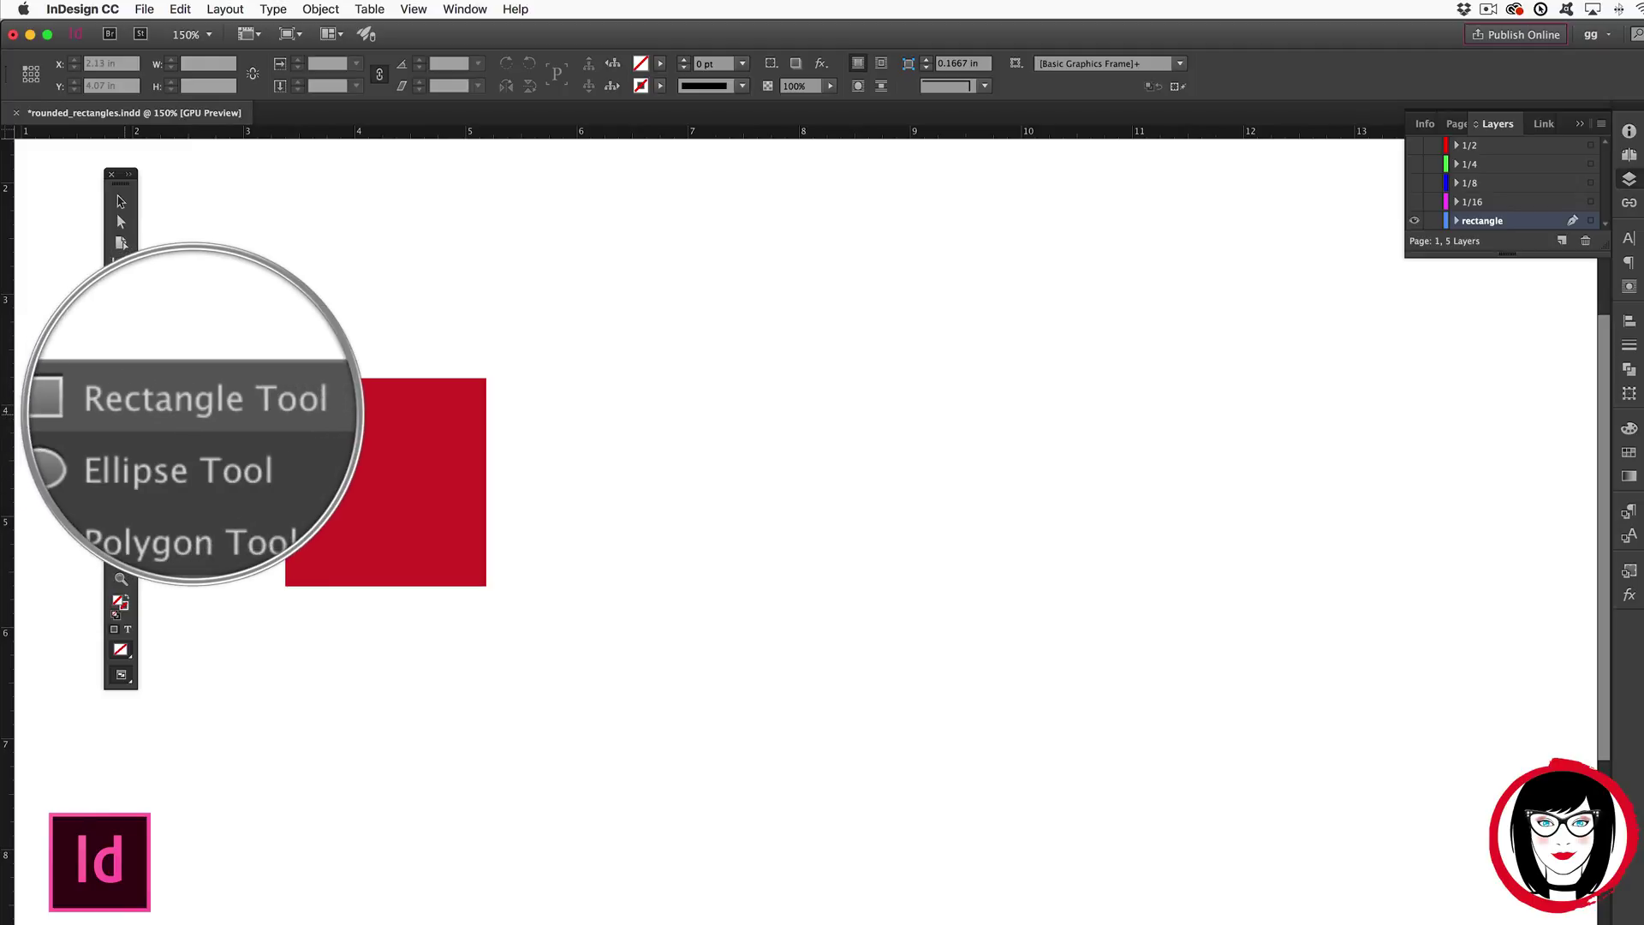
pyautogui.click(188, 415)
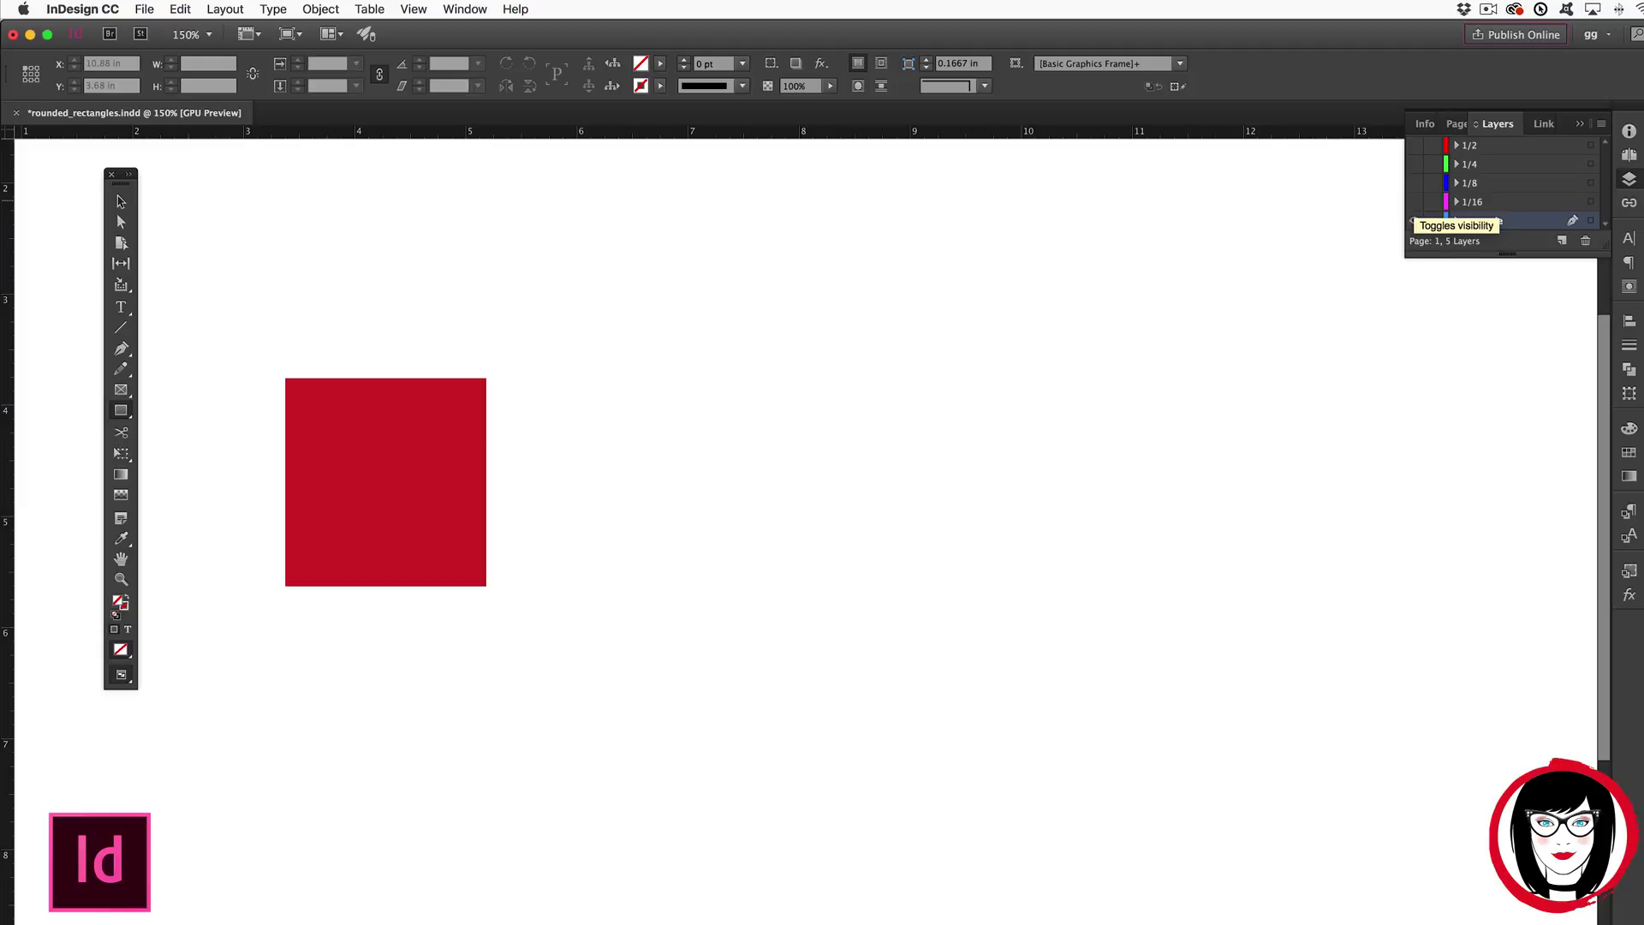
pyautogui.click(1414, 201)
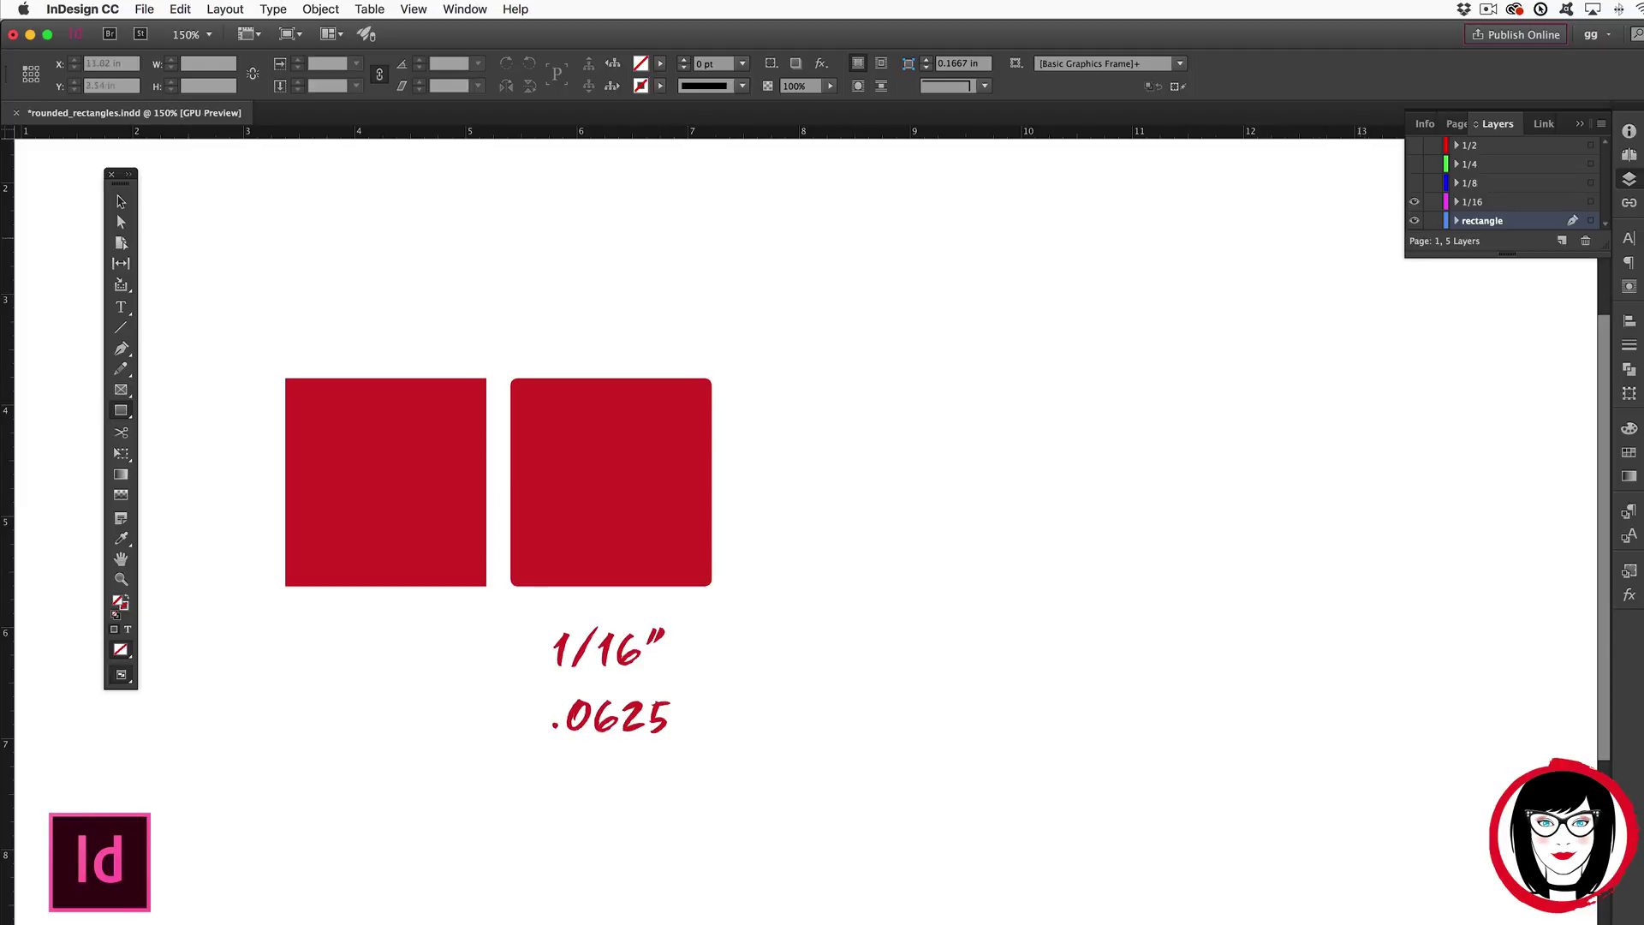
pyautogui.click(1414, 182)
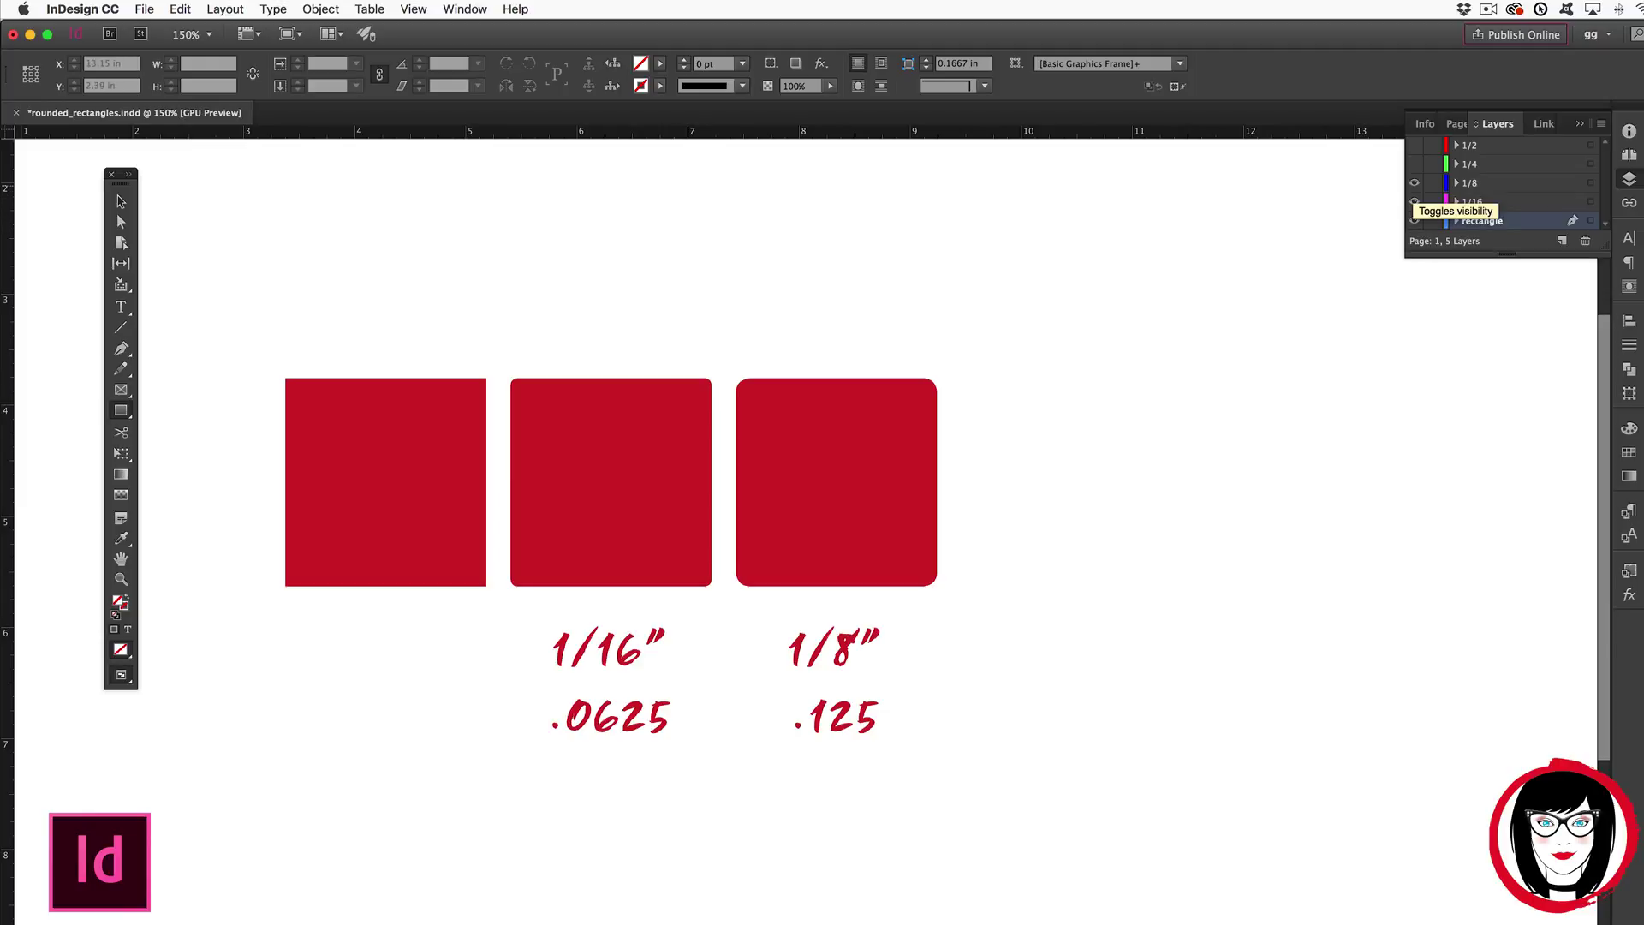
pyautogui.click(1414, 164)
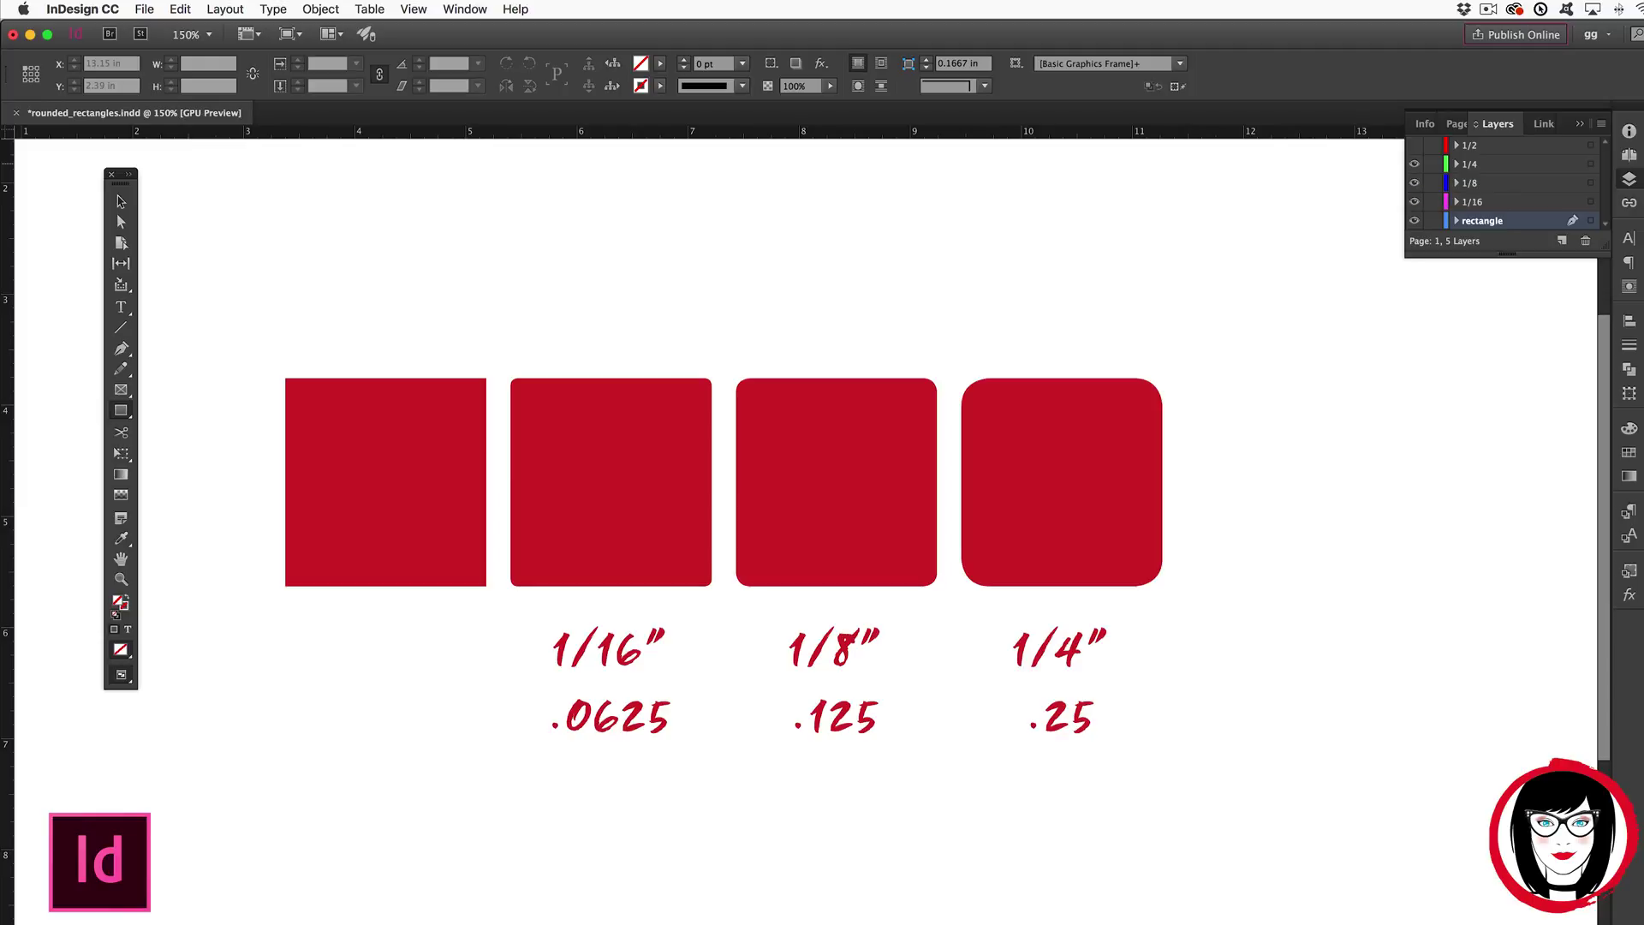
pyautogui.click(1414, 144)
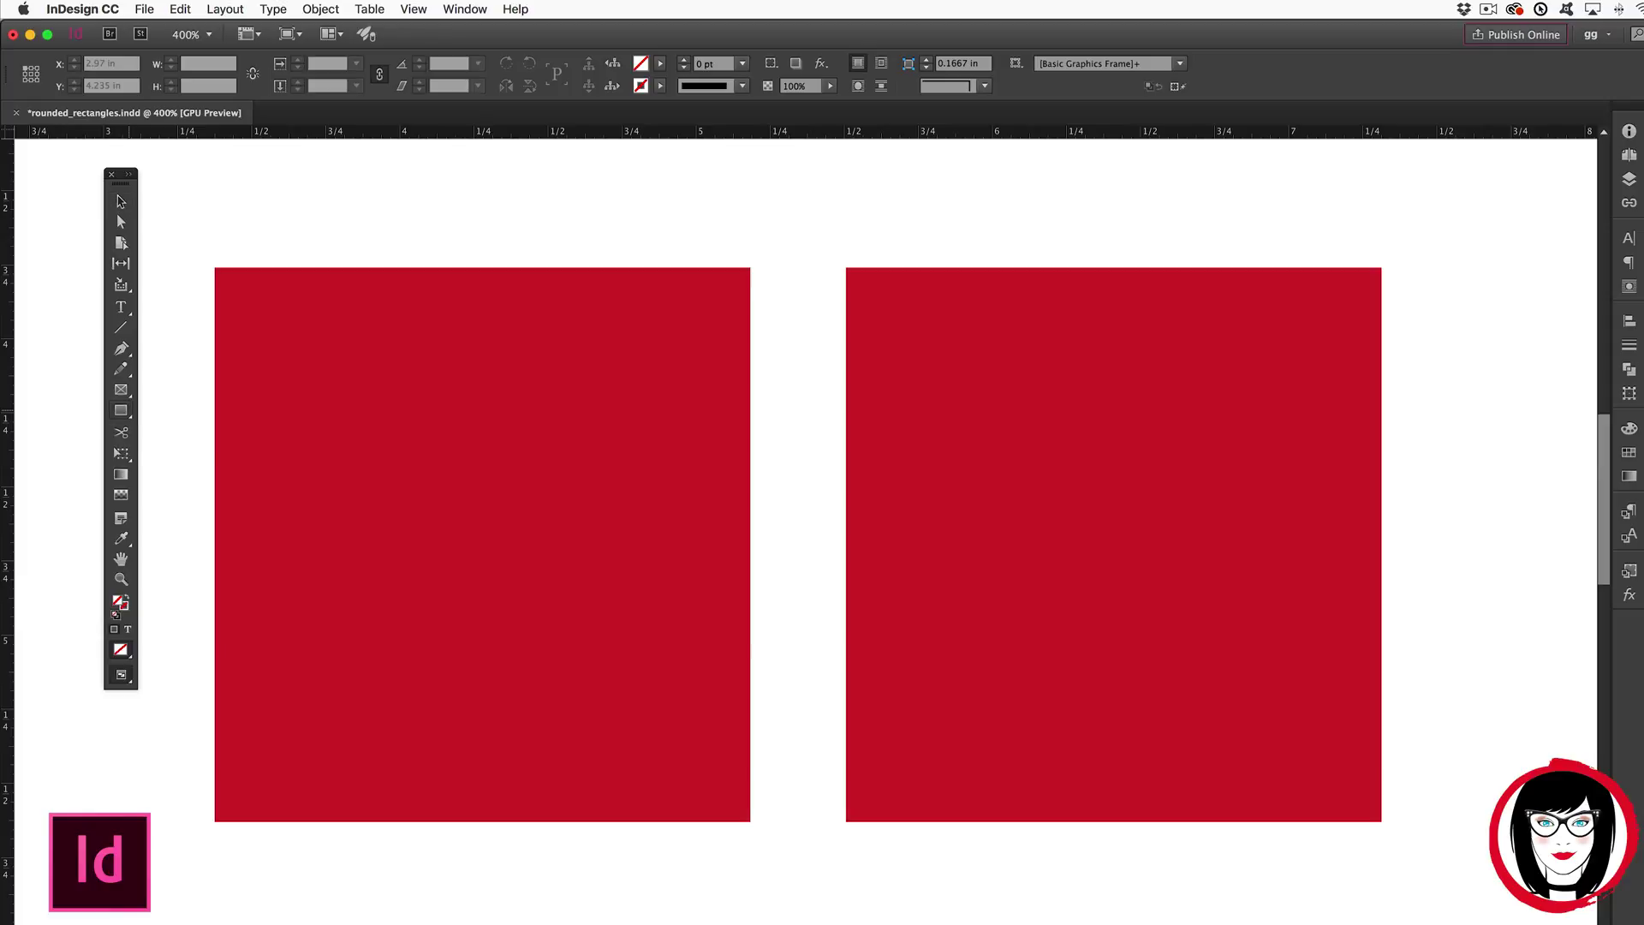
# Switch to the Selection tool and select the right red square
pyautogui.click(121, 410)
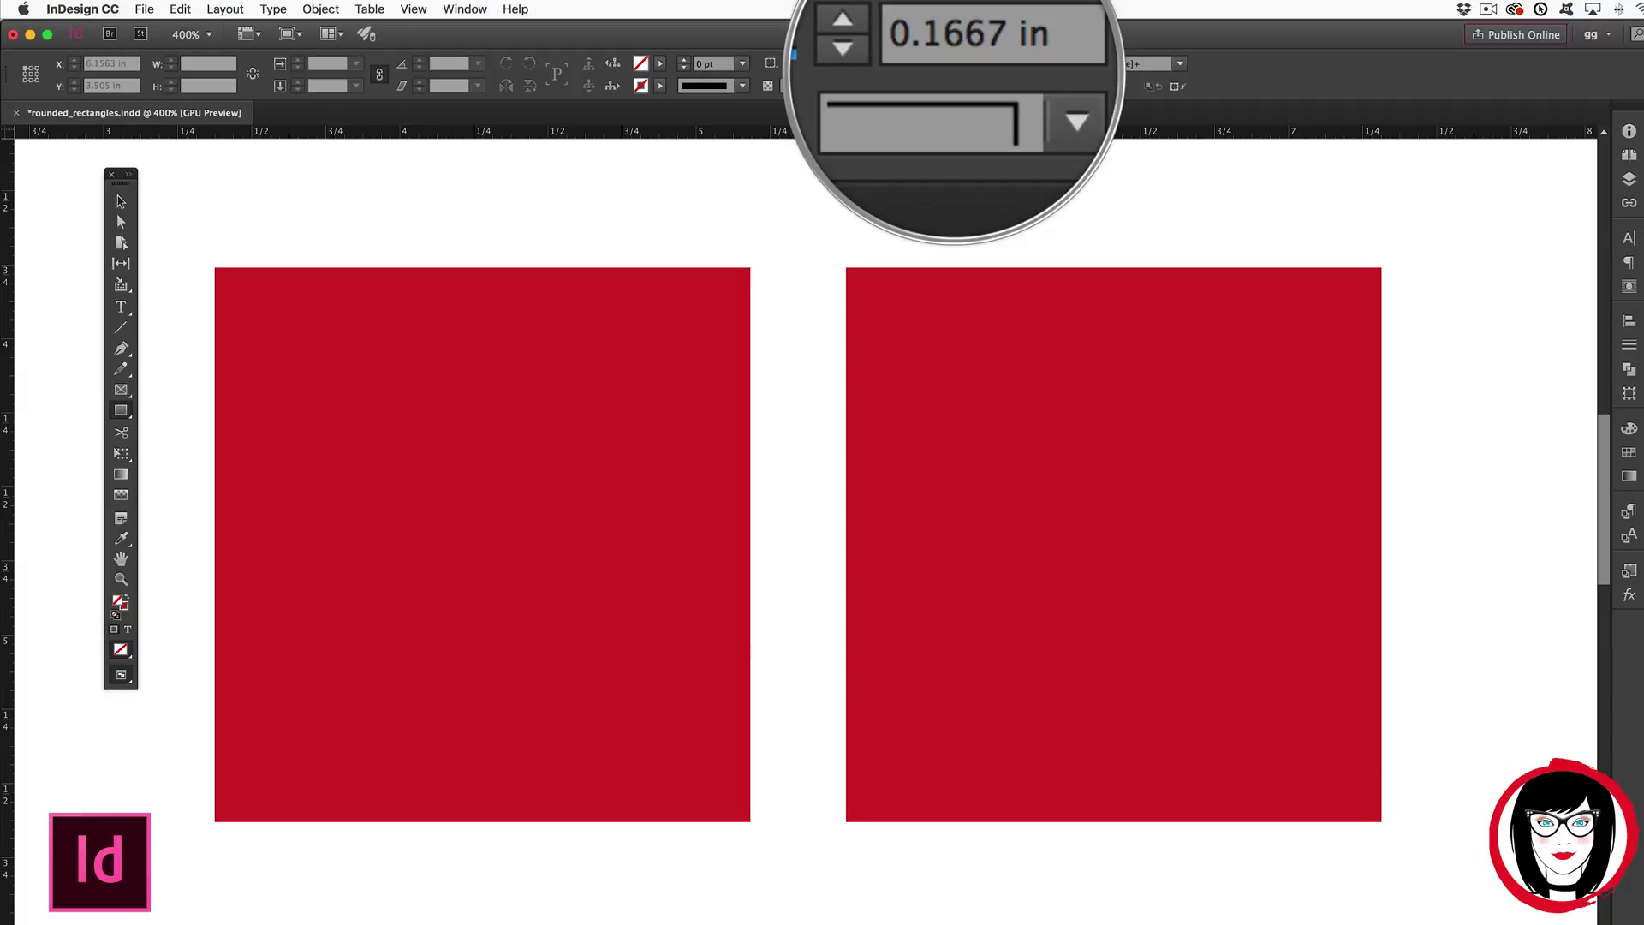
pyautogui.click(121, 202)
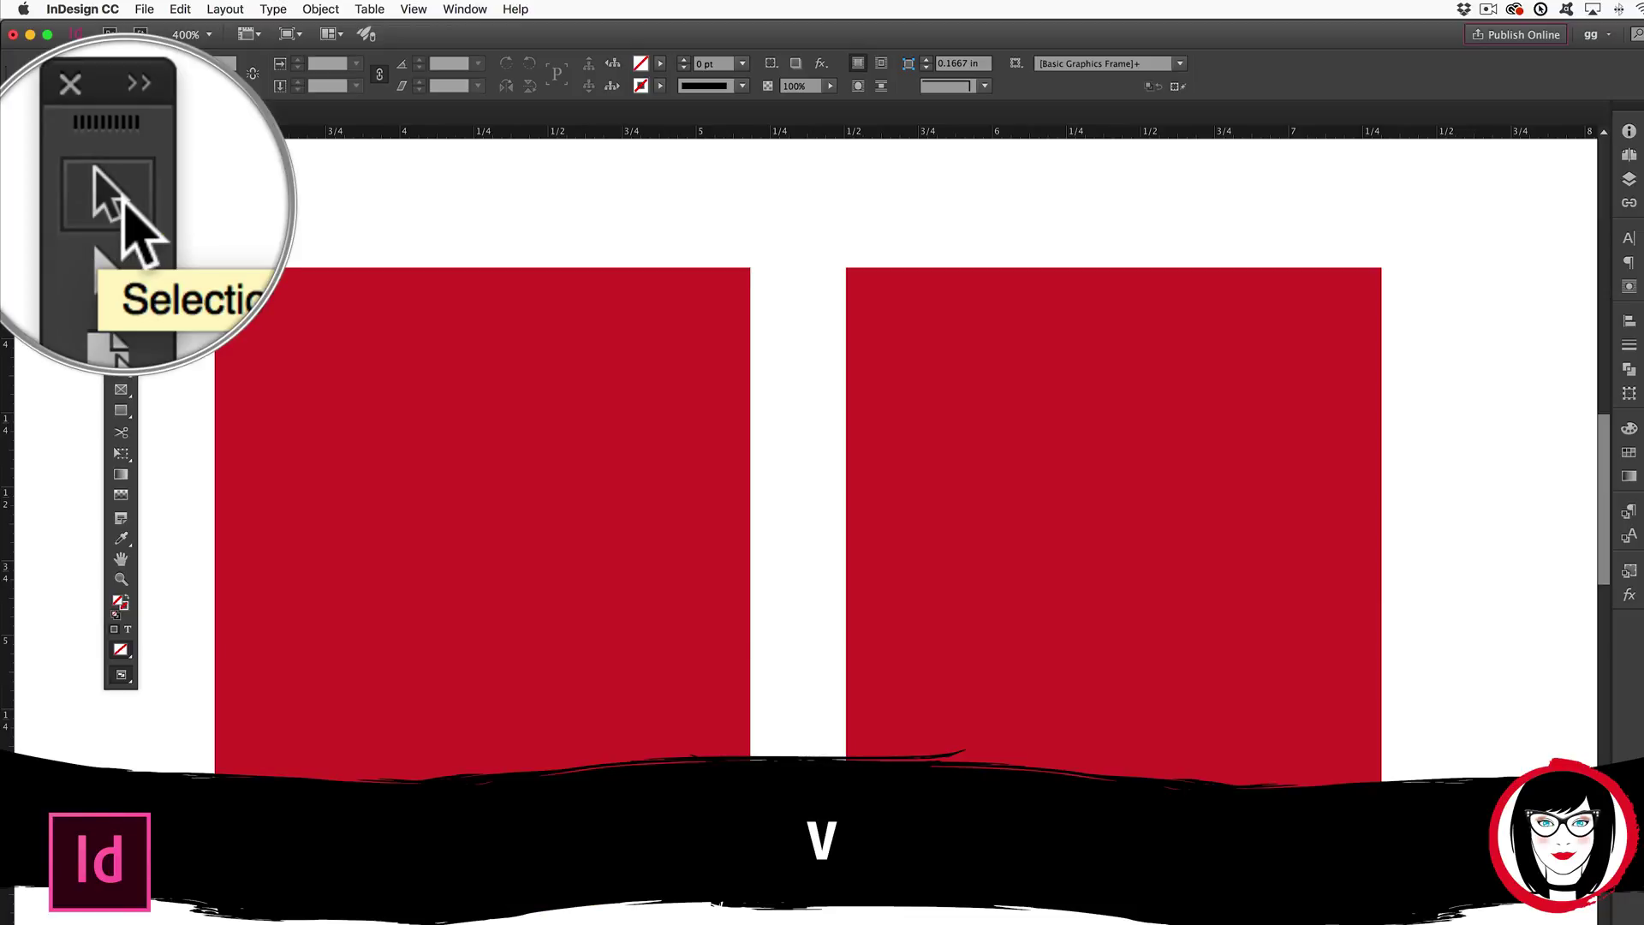
pyautogui.click(1094, 426)
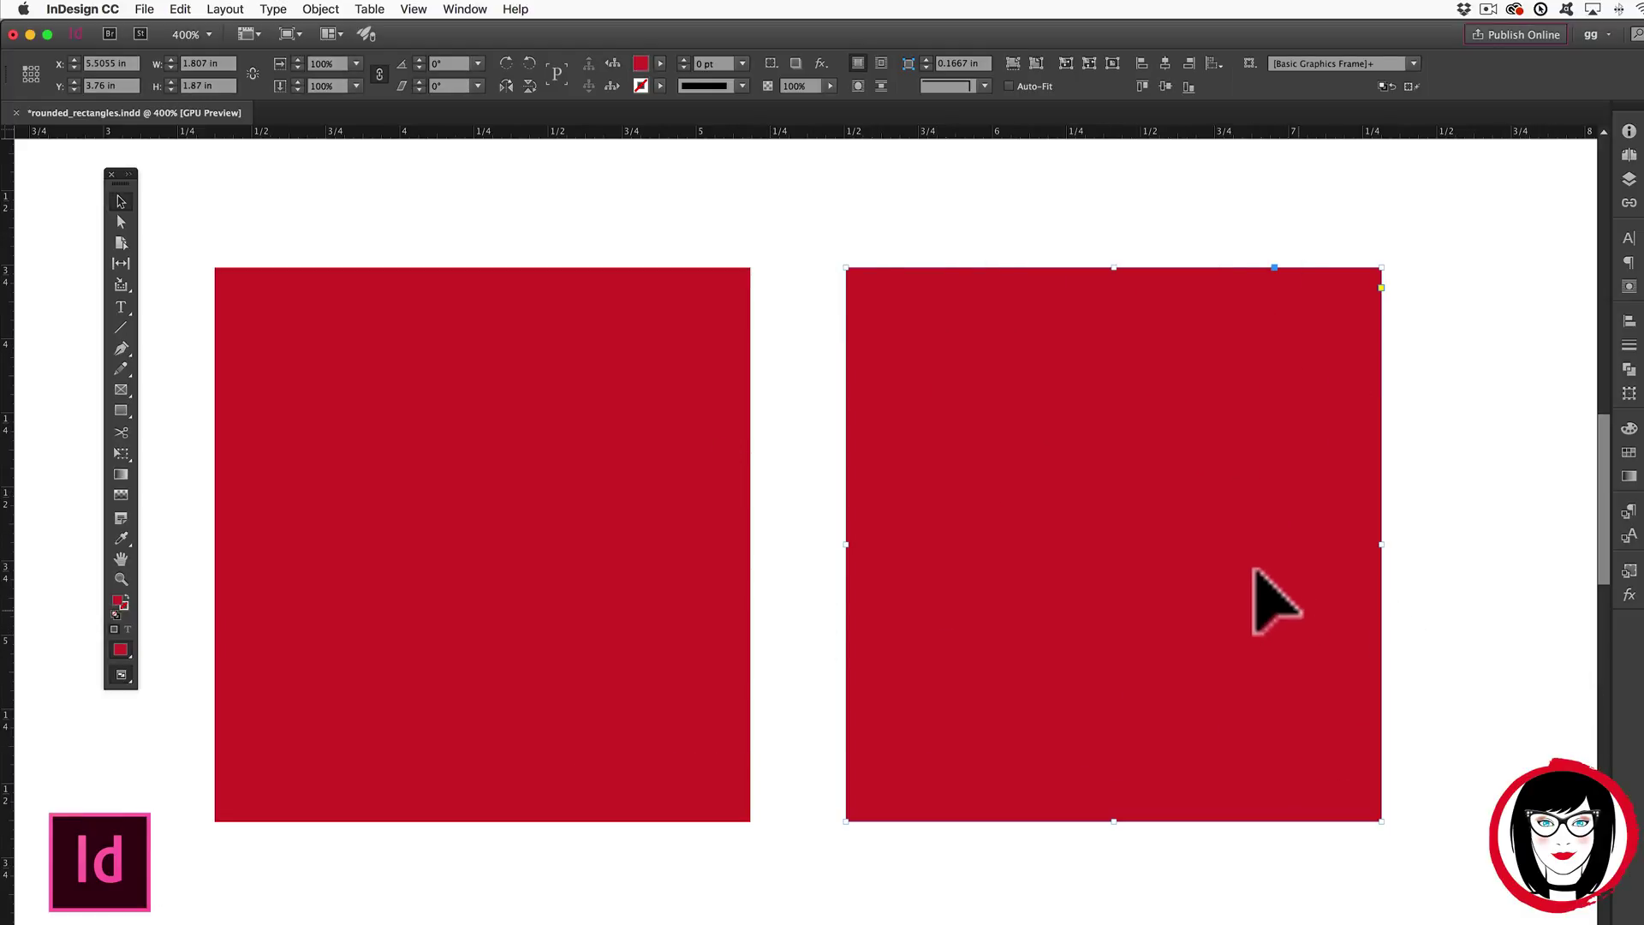
# Apply the Rounded corner shape to the right square, giving 0.1667 in corners
pyautogui.press('z')
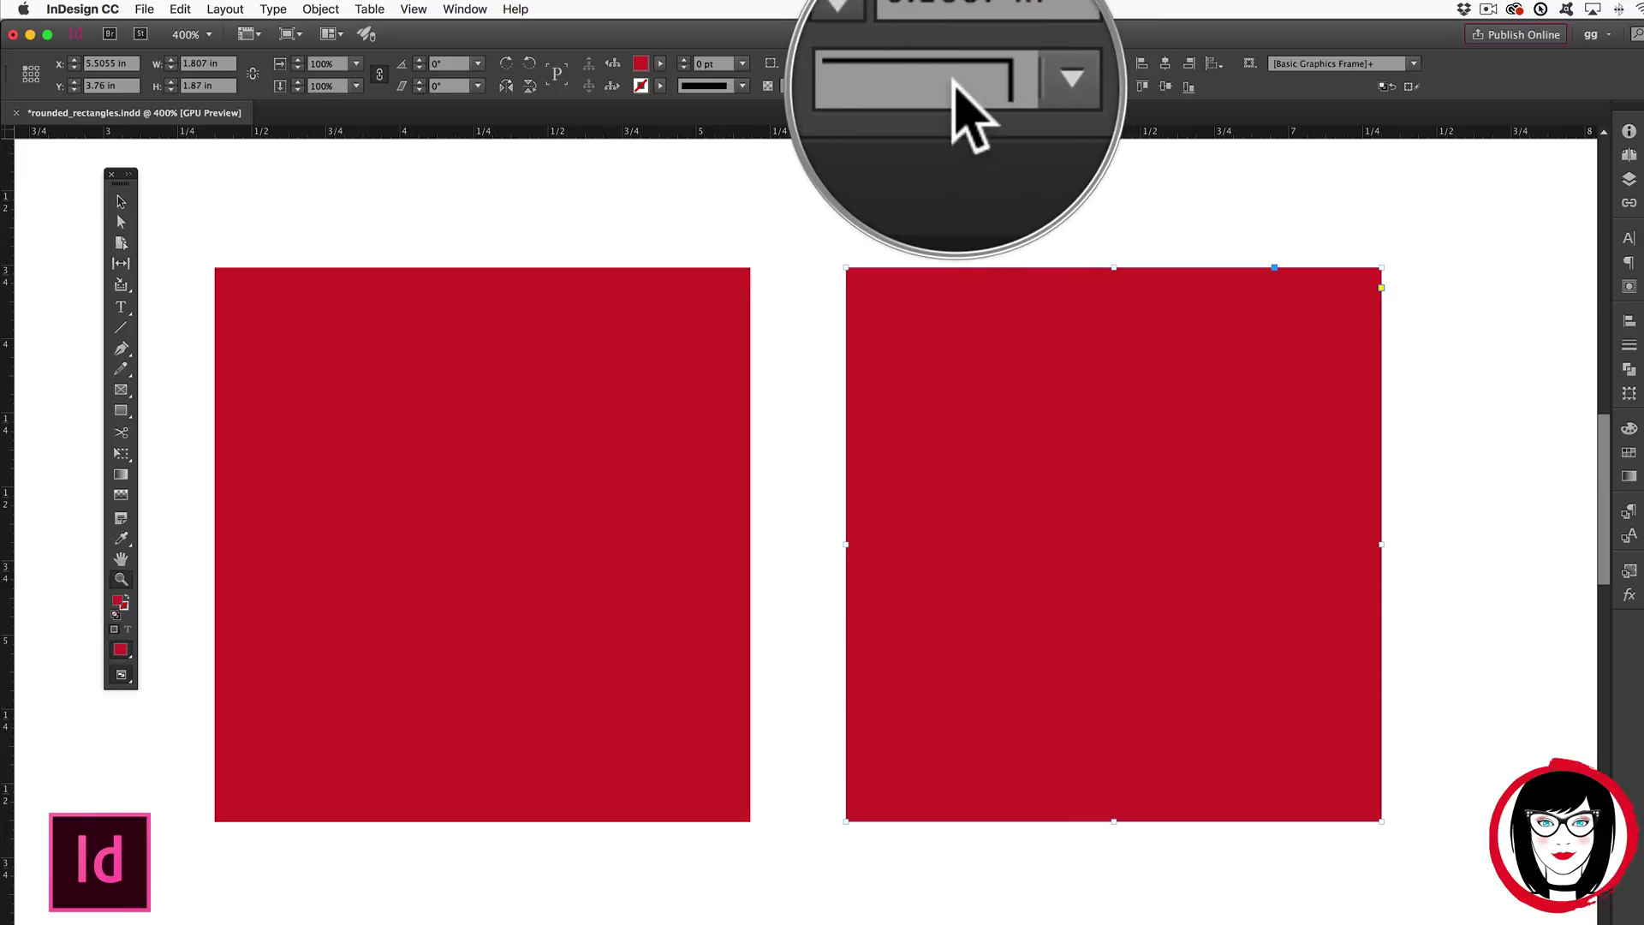
pyautogui.click(984, 86)
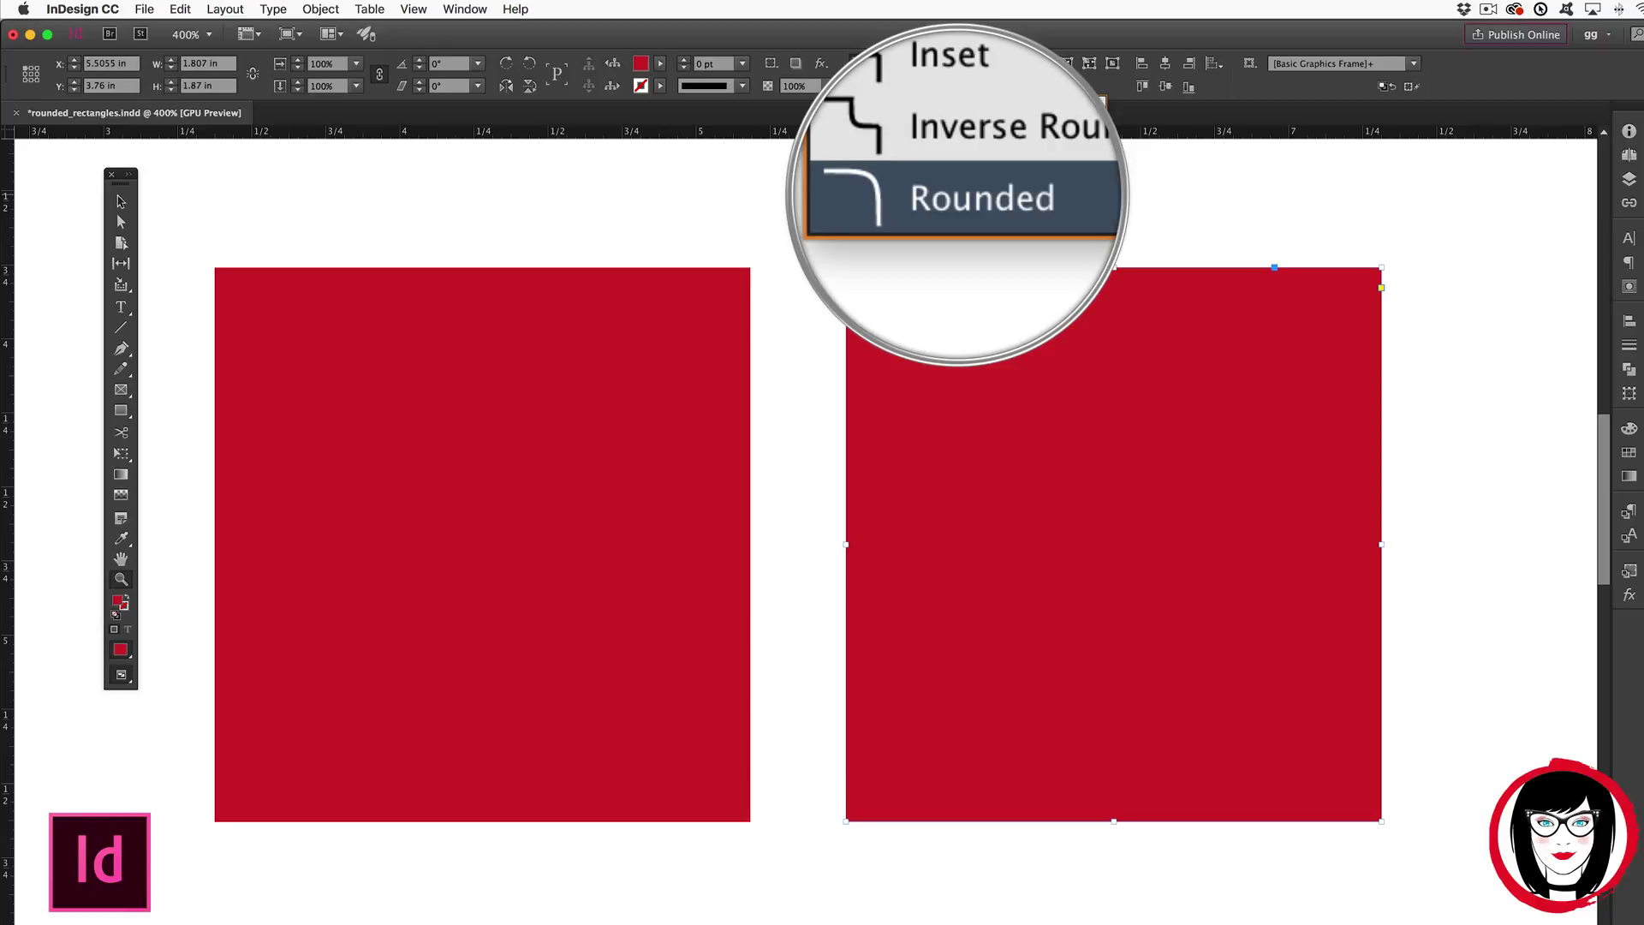
pyautogui.click(950, 201)
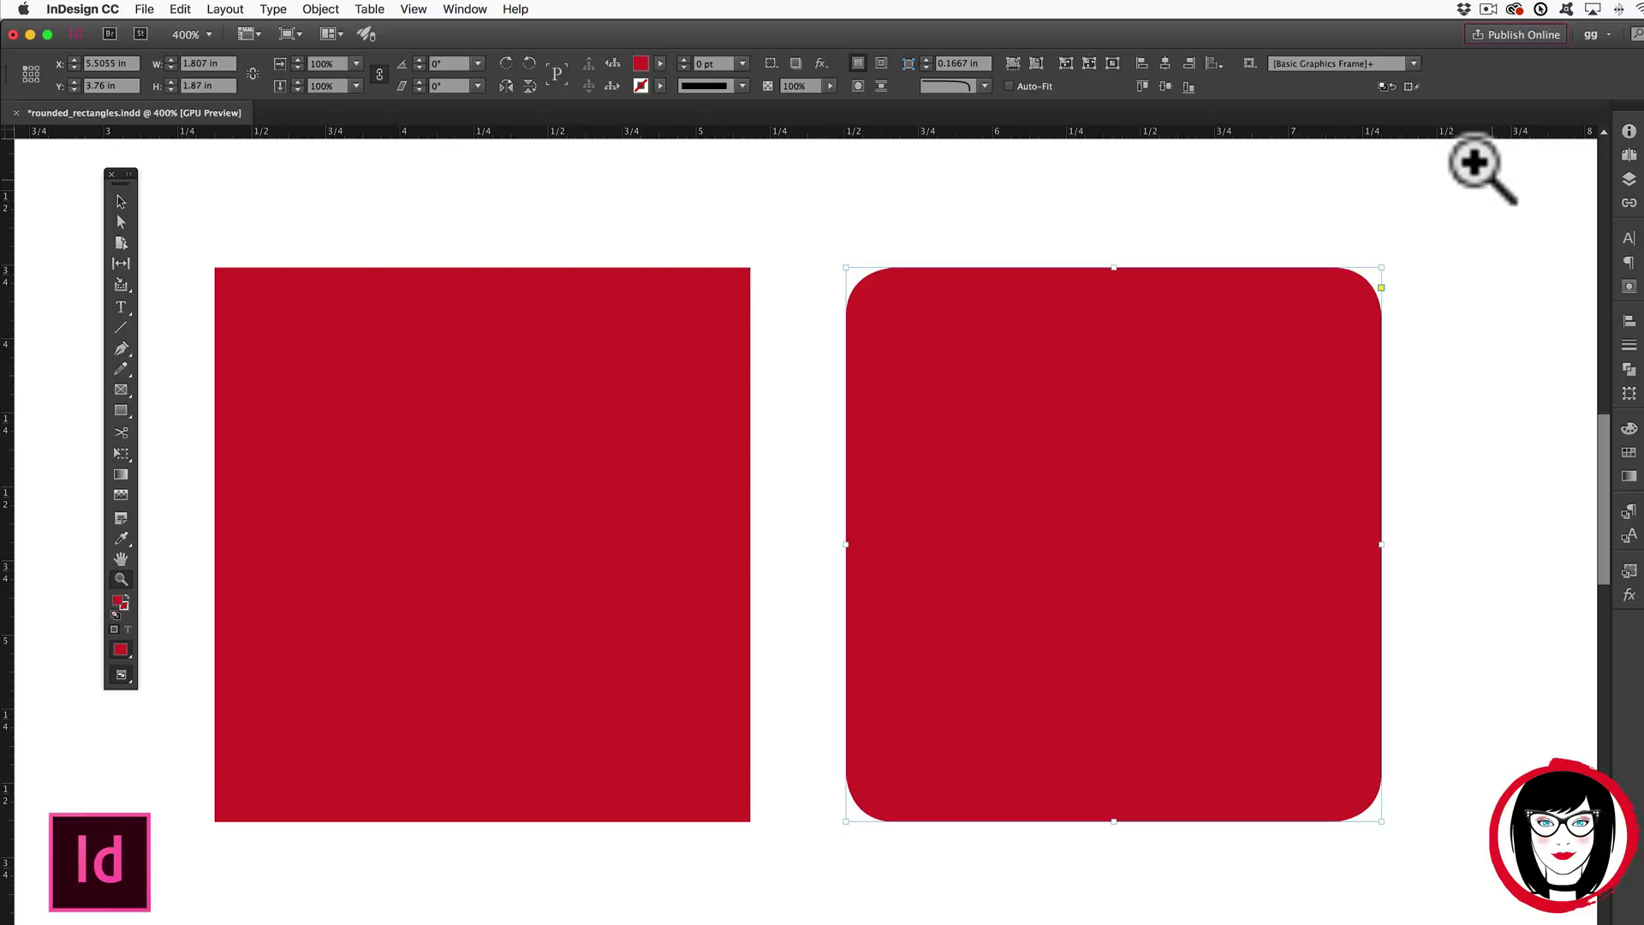
pyautogui.press('v')
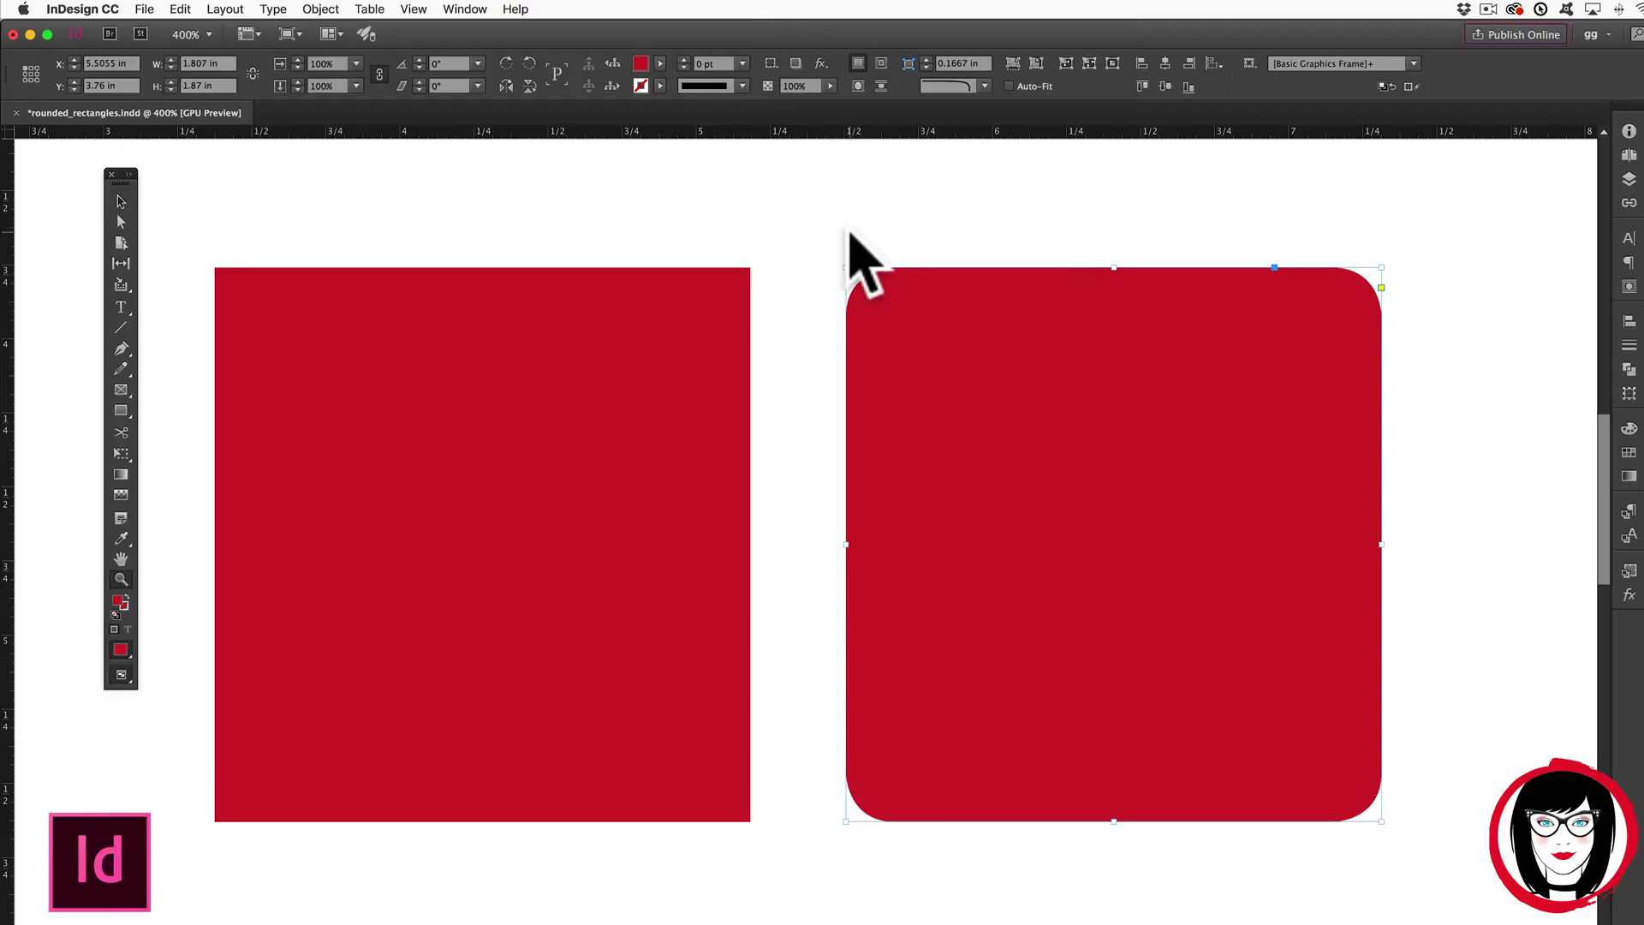
# Zoom in closely on the right square's rounded top-left corner
pyautogui.click(125, 581)
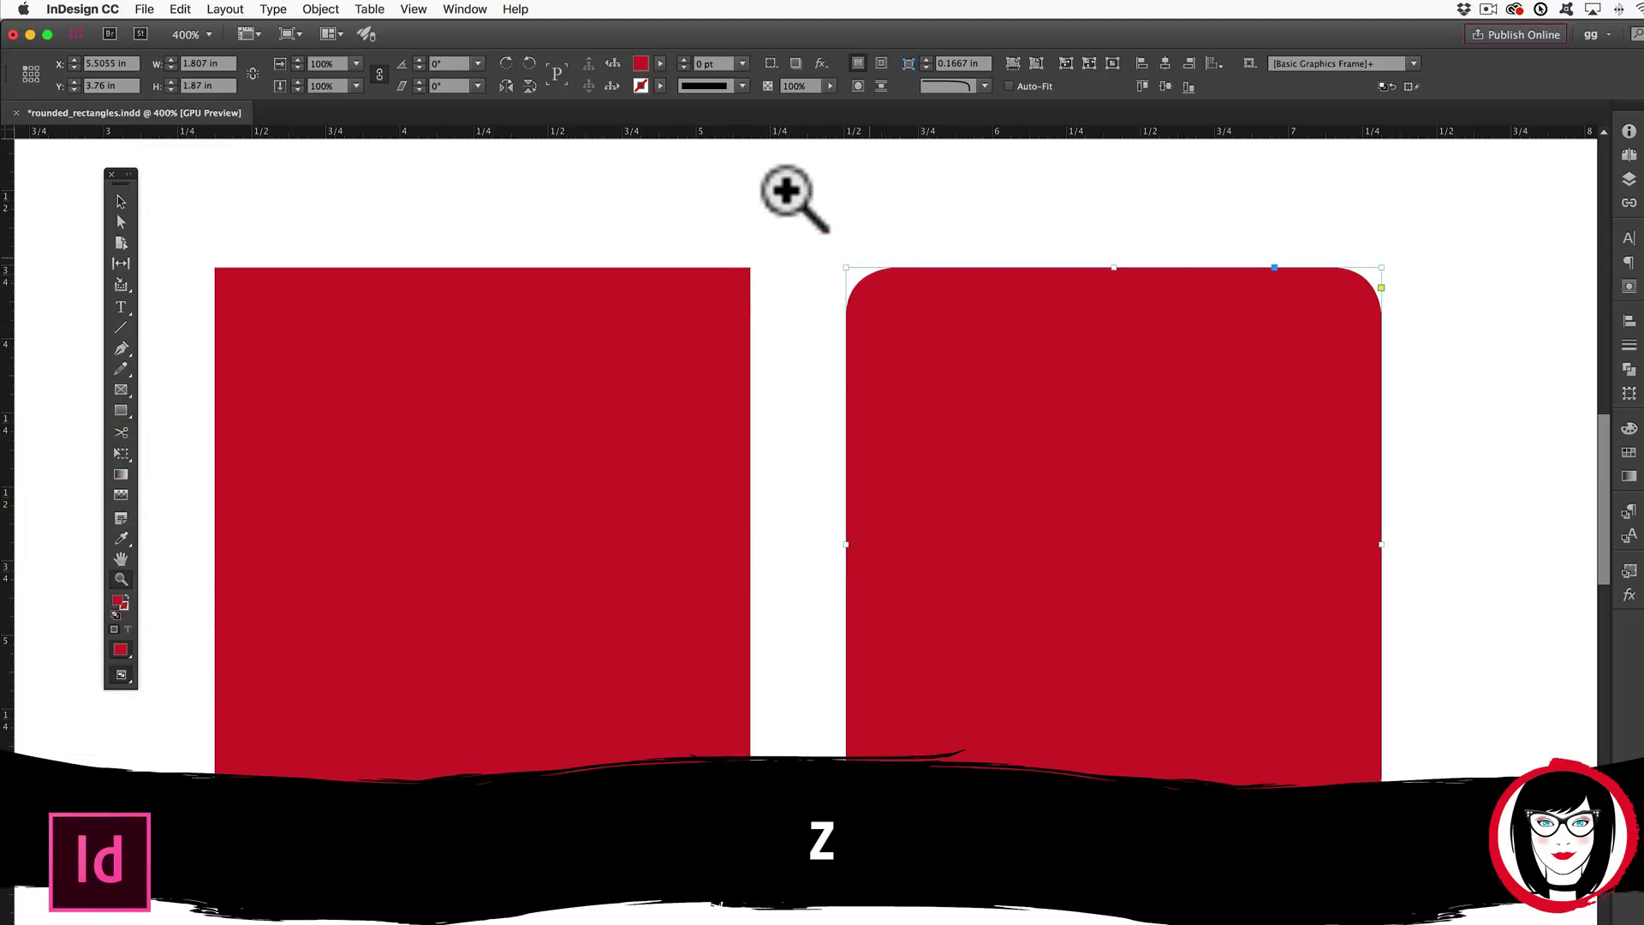
pyautogui.moveTo(859, 276); pyautogui.dragTo(1328, 488)
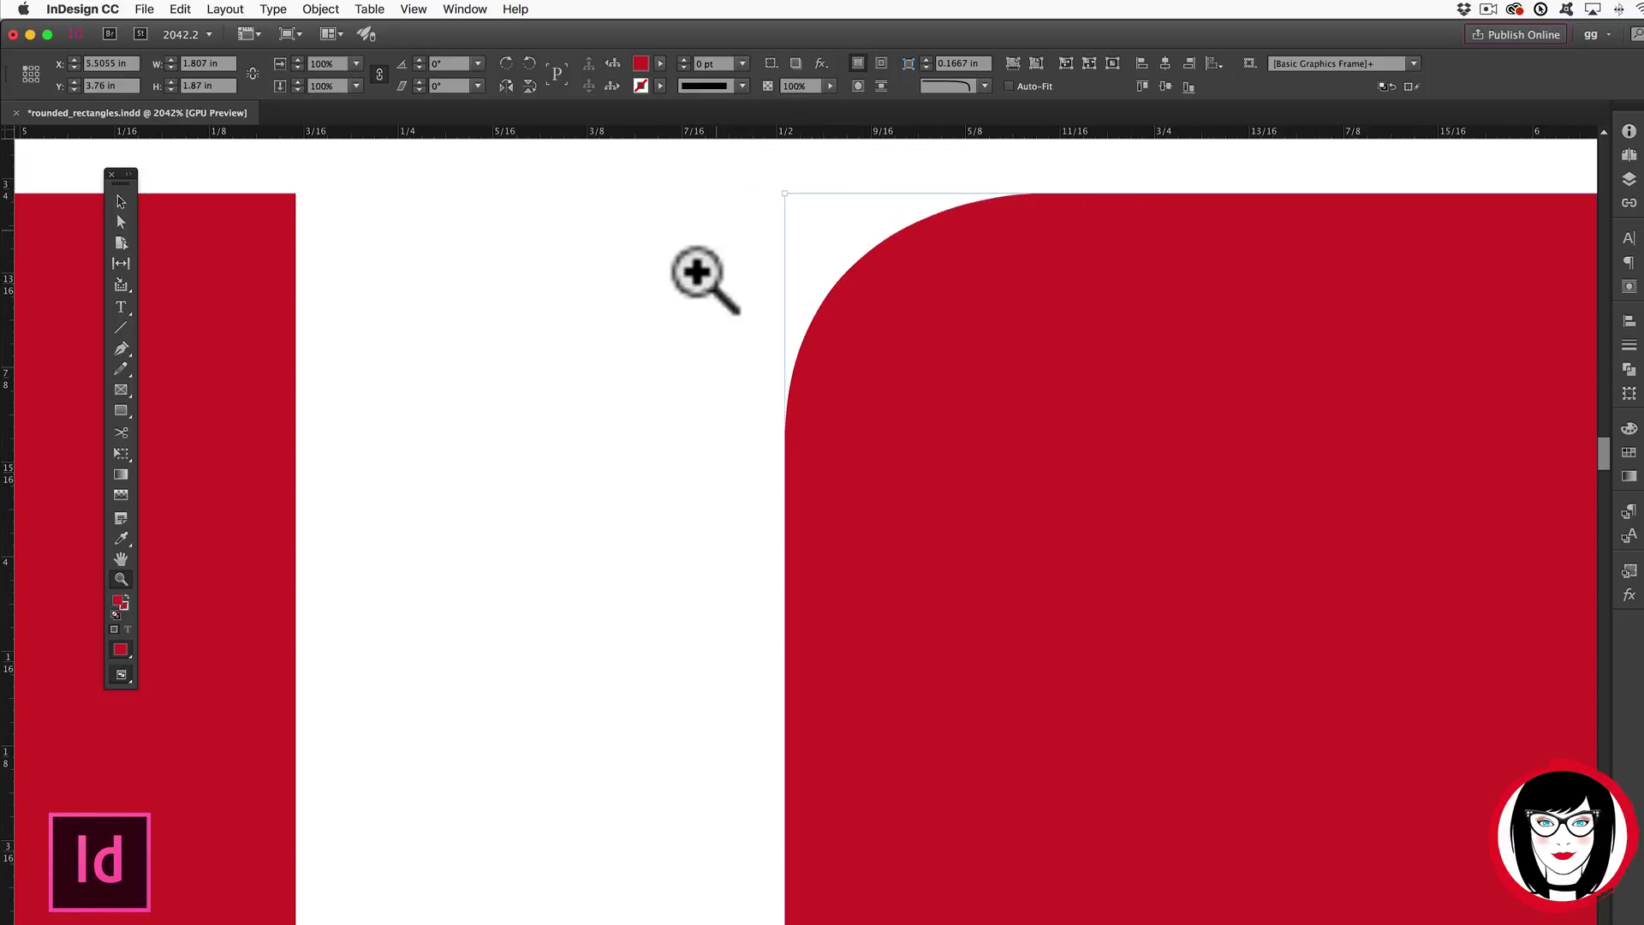
pyautogui.scroll(2, 1062, 212)
pyautogui.scroll(1, 1062, 213)
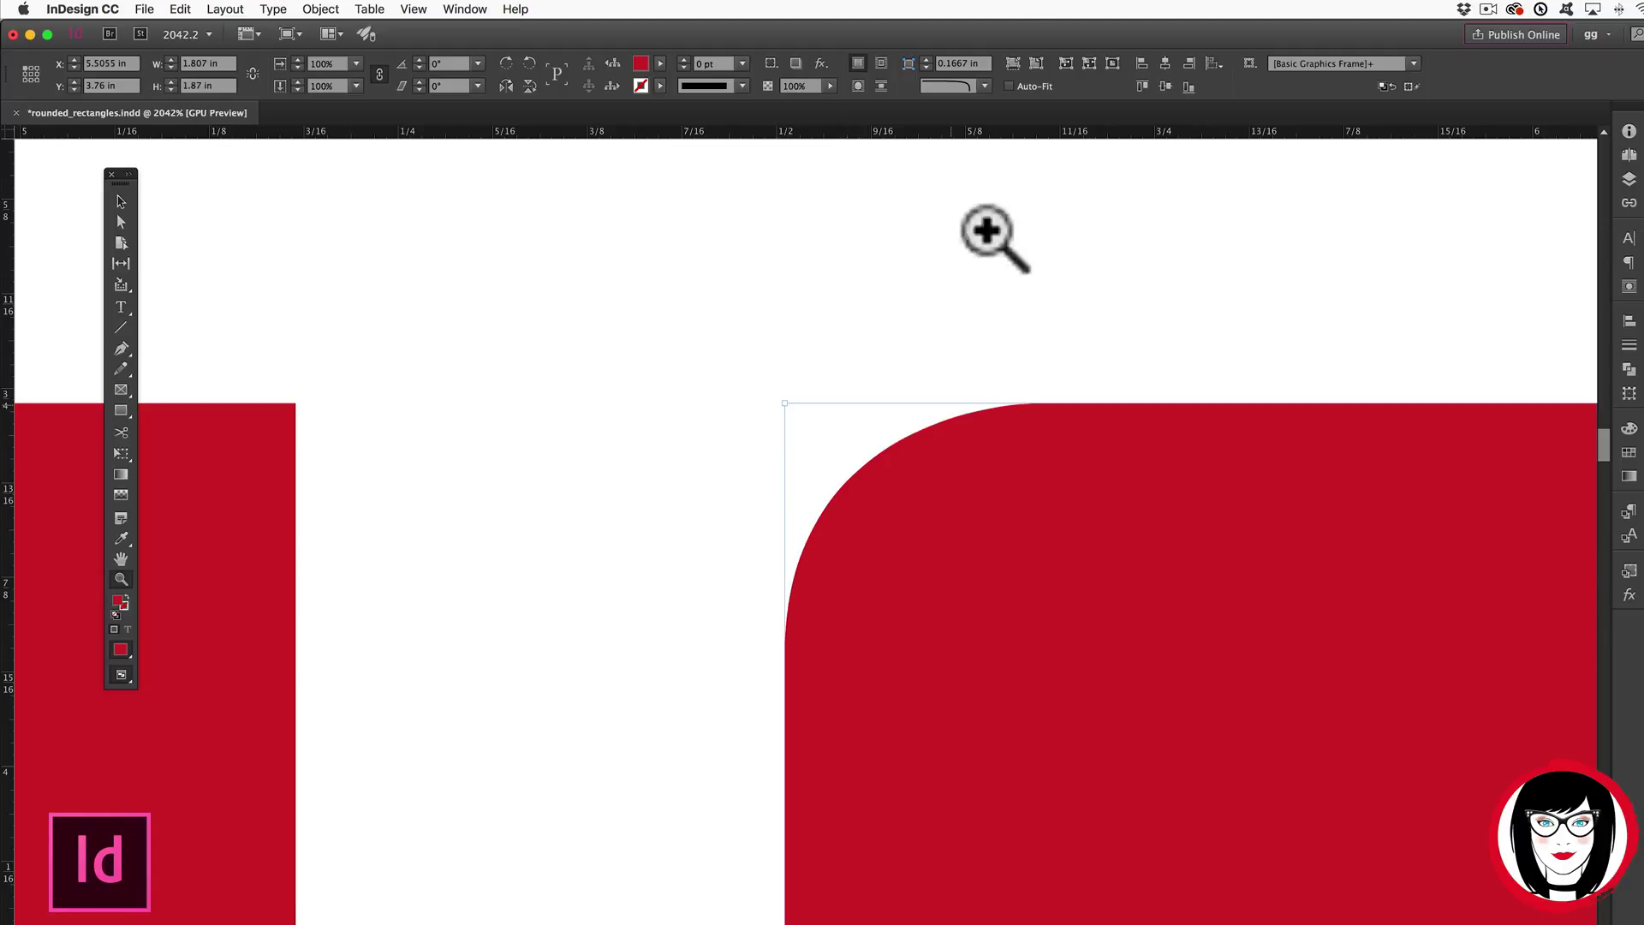
pyautogui.click(978, 83)
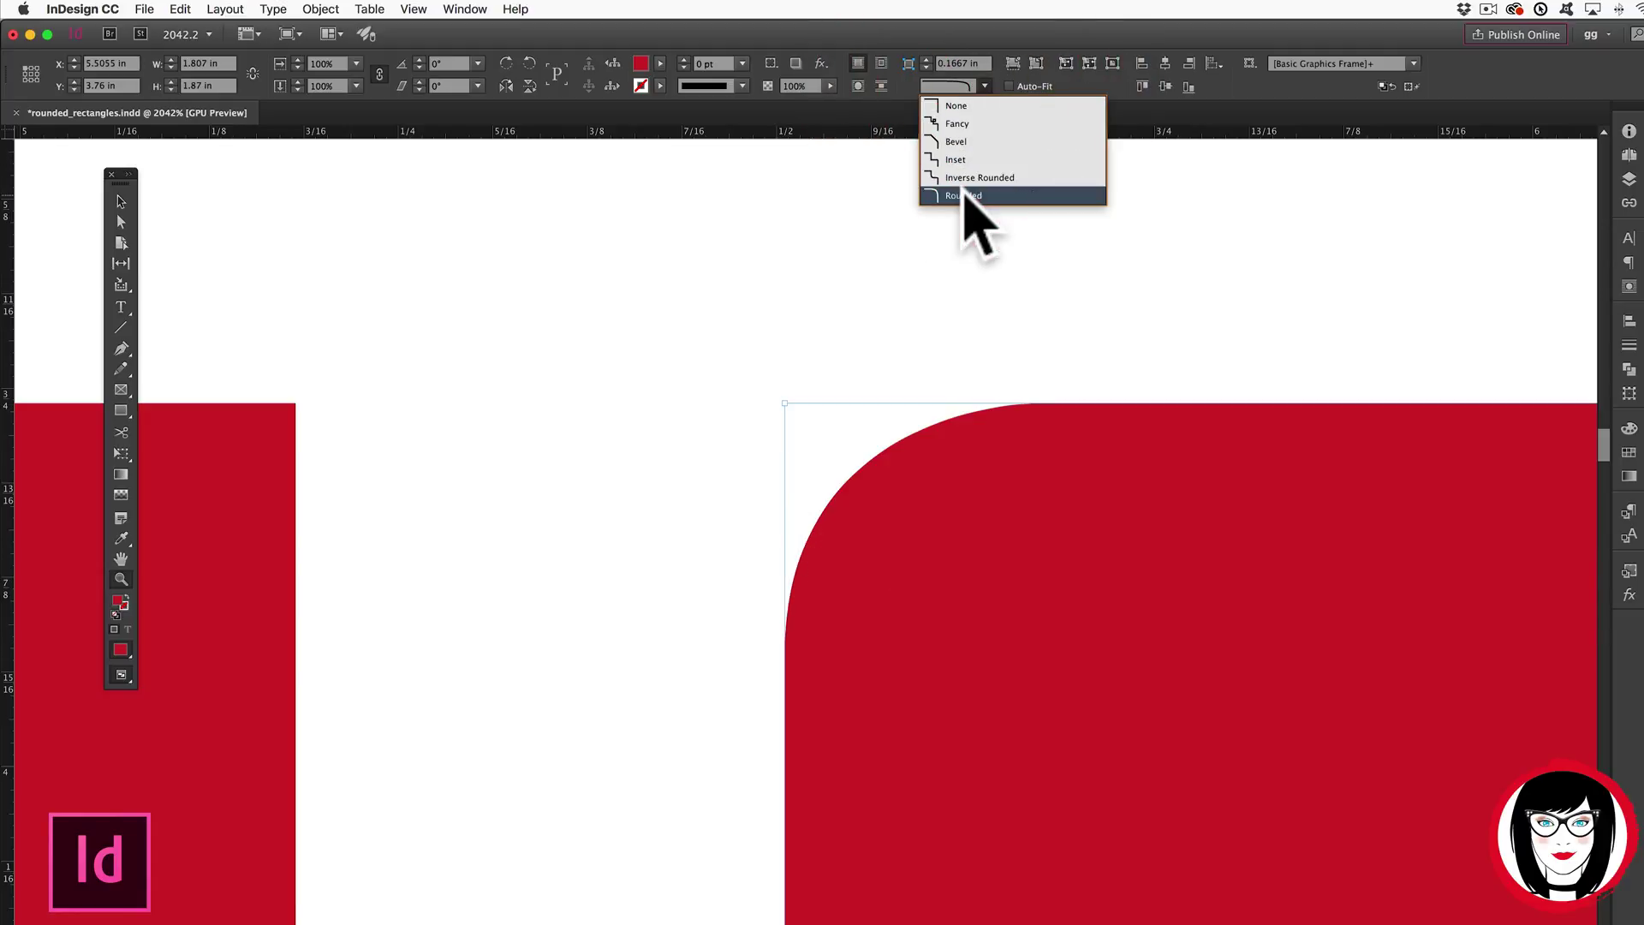
# Try a 0.125 in corner size on the rounded square, then undo it
pyautogui.click(963, 186)
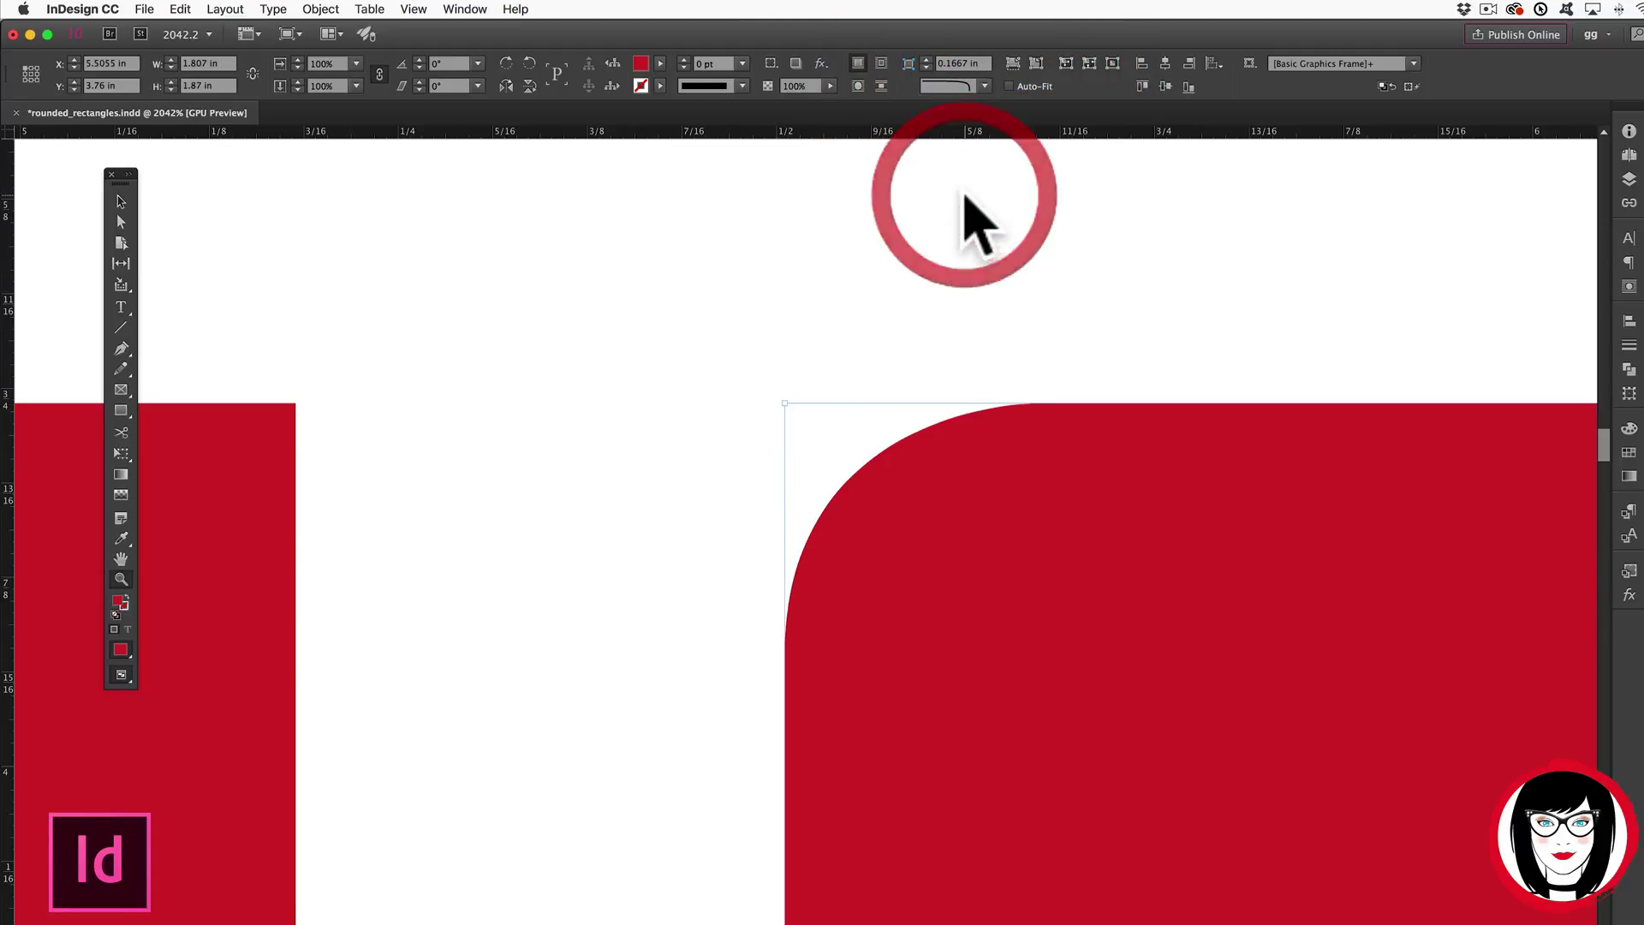
pyautogui.click(967, 62)
pyautogui.moveTo(969, 62); pyautogui.dragTo(946, 62)
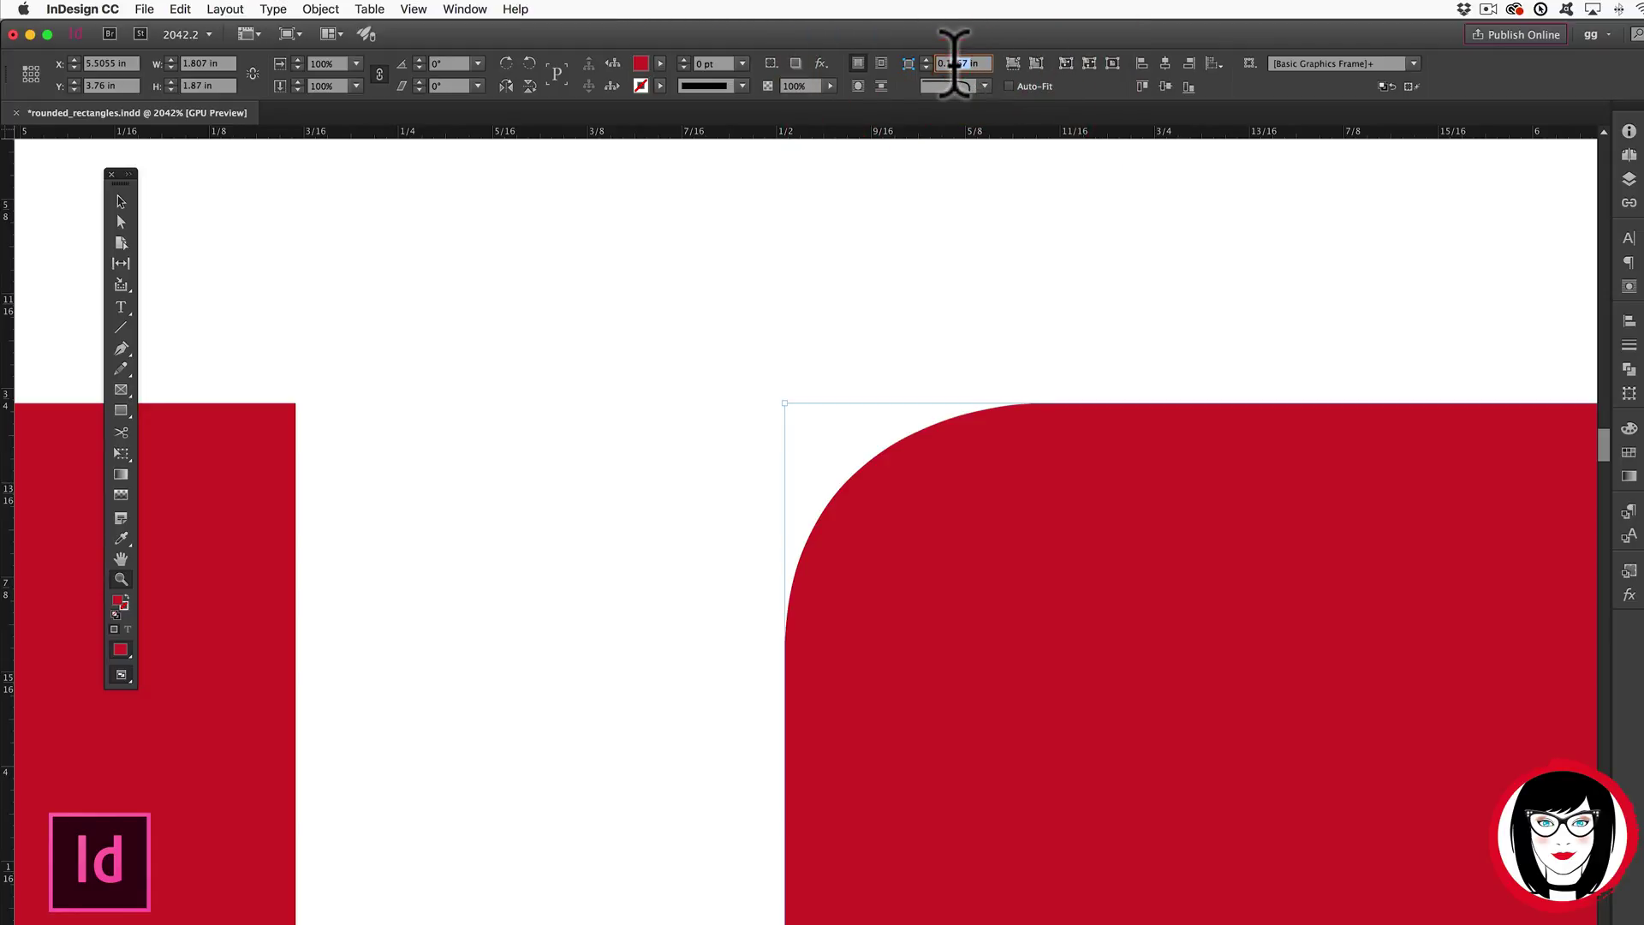
pyautogui.write('125')
pyautogui.press('Return')
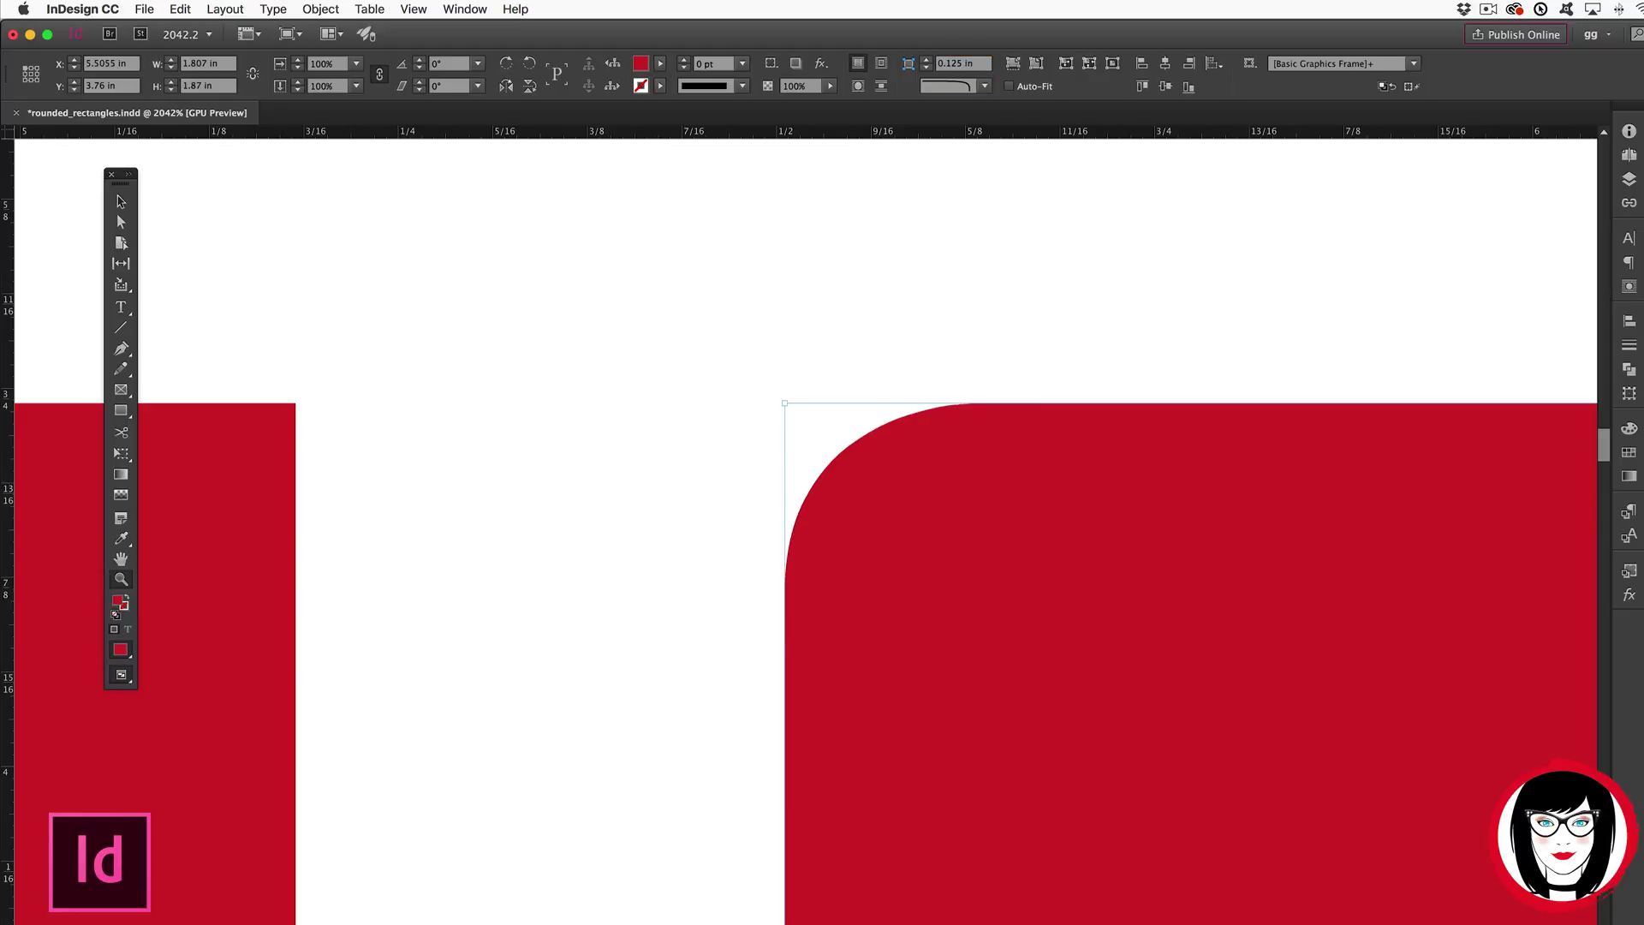
pyautogui.press('super+z')
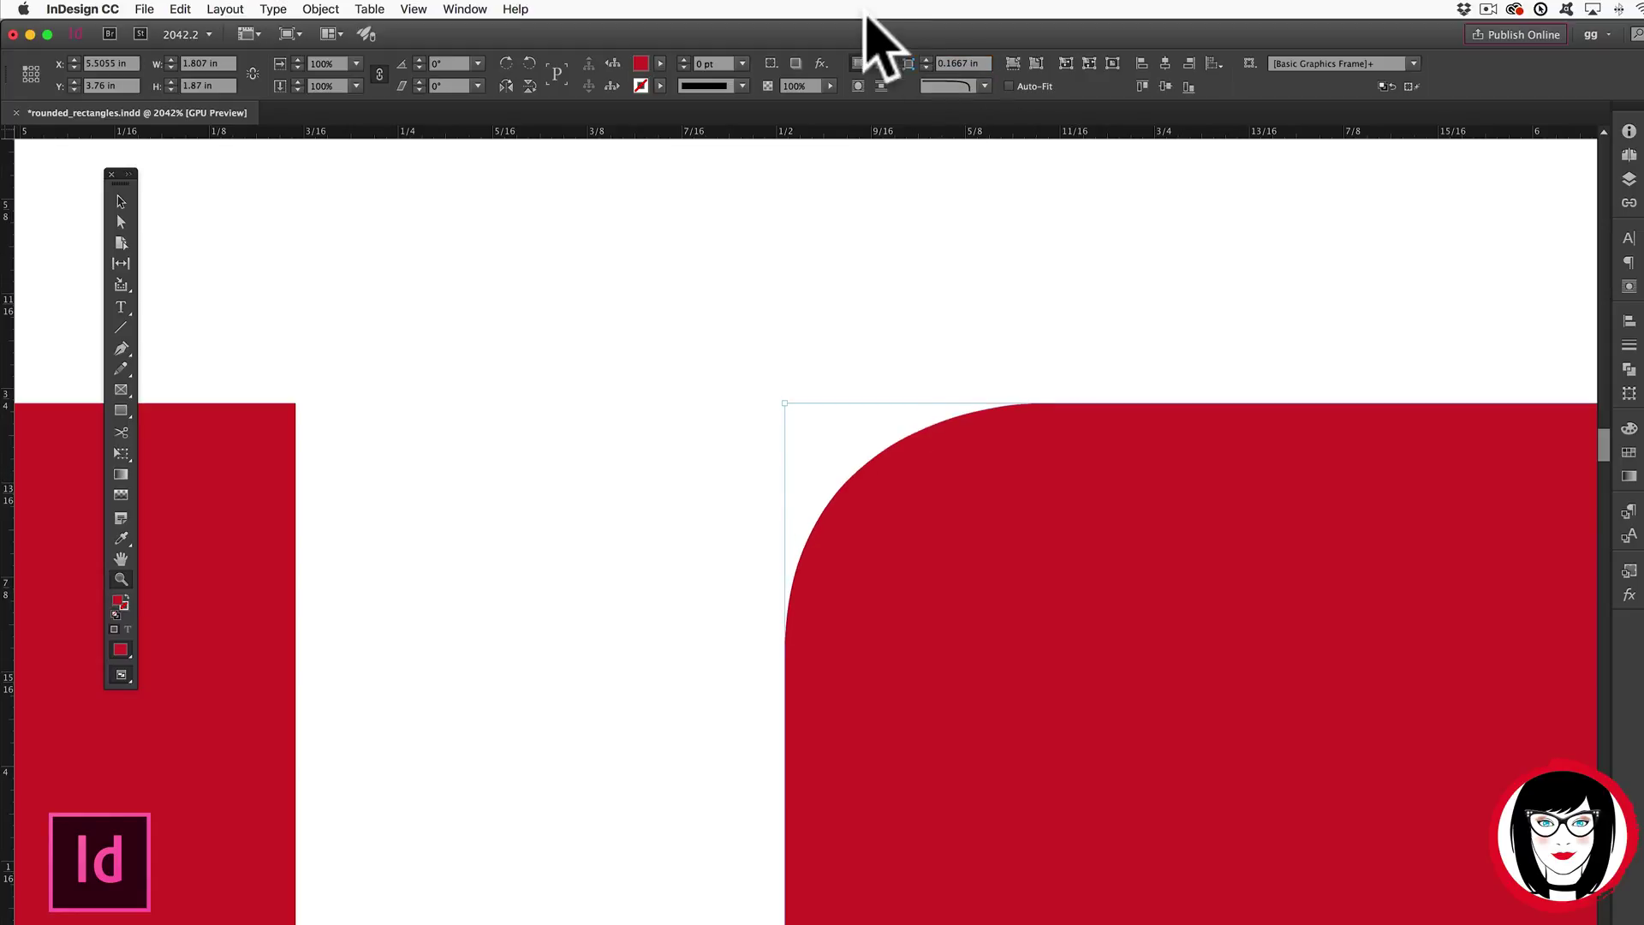
# Set the corner size to 0.25 in
pyautogui.click(947, 60)
pyautogui.doubleClick(959, 63)
pyautogui.write('0.1')
pyautogui.press('Return')
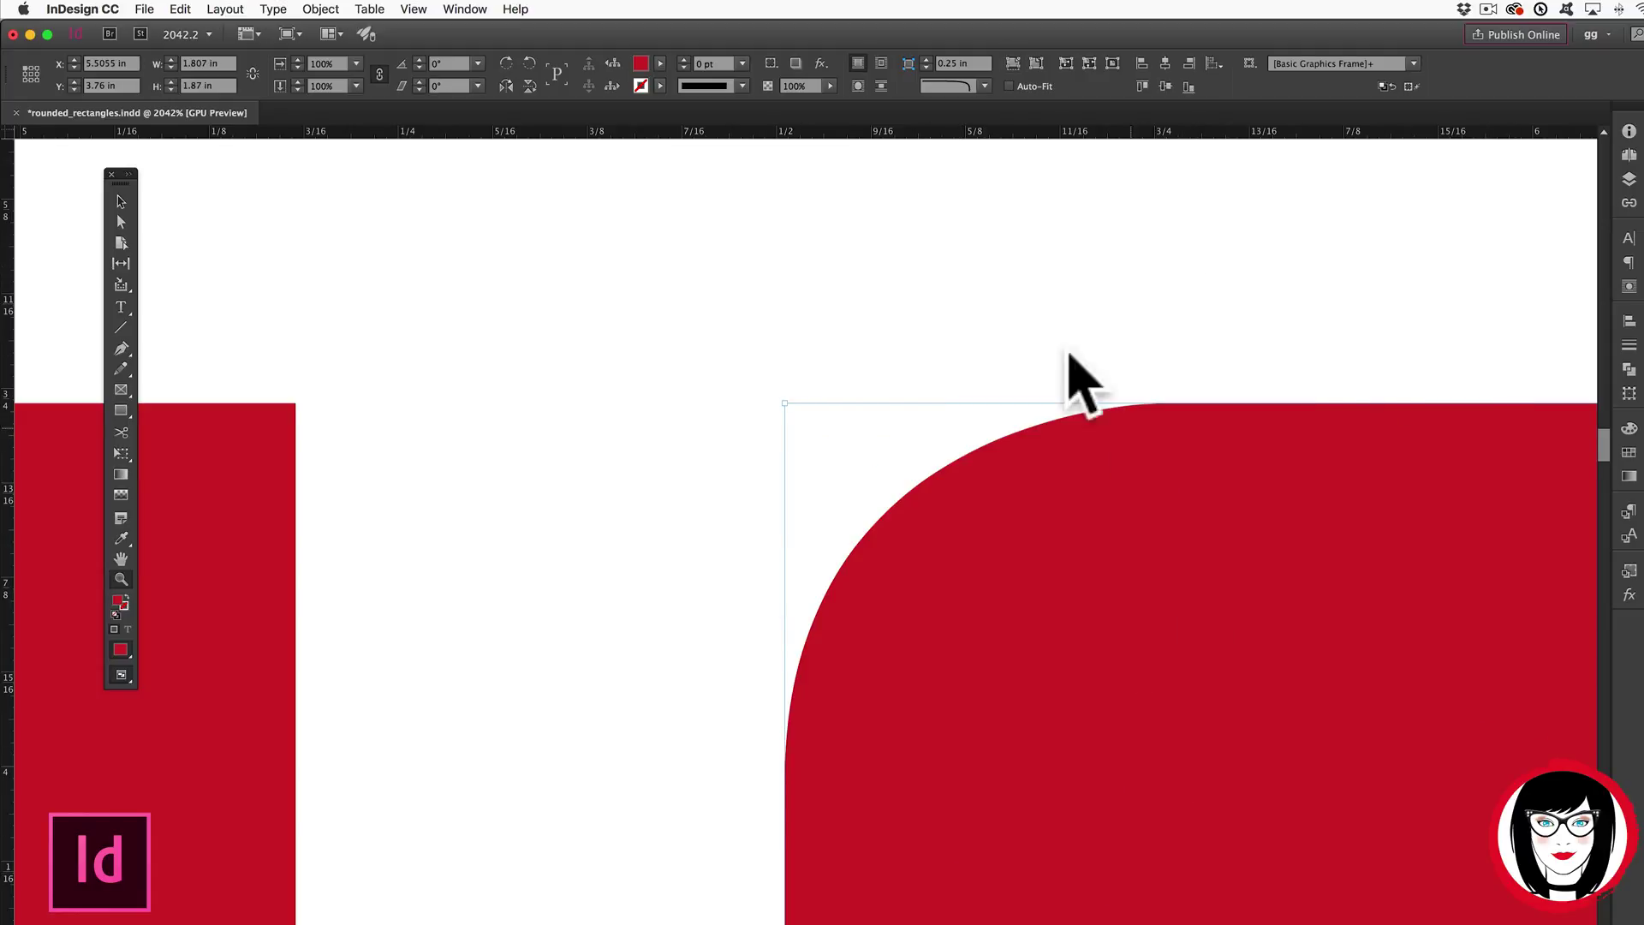
# Change the corner size to 0.5 in and zoom out slightly
pyautogui.scroll(-1, 1069, 352)
pyautogui.click(946, 63)
pyautogui.press('BackSpace')
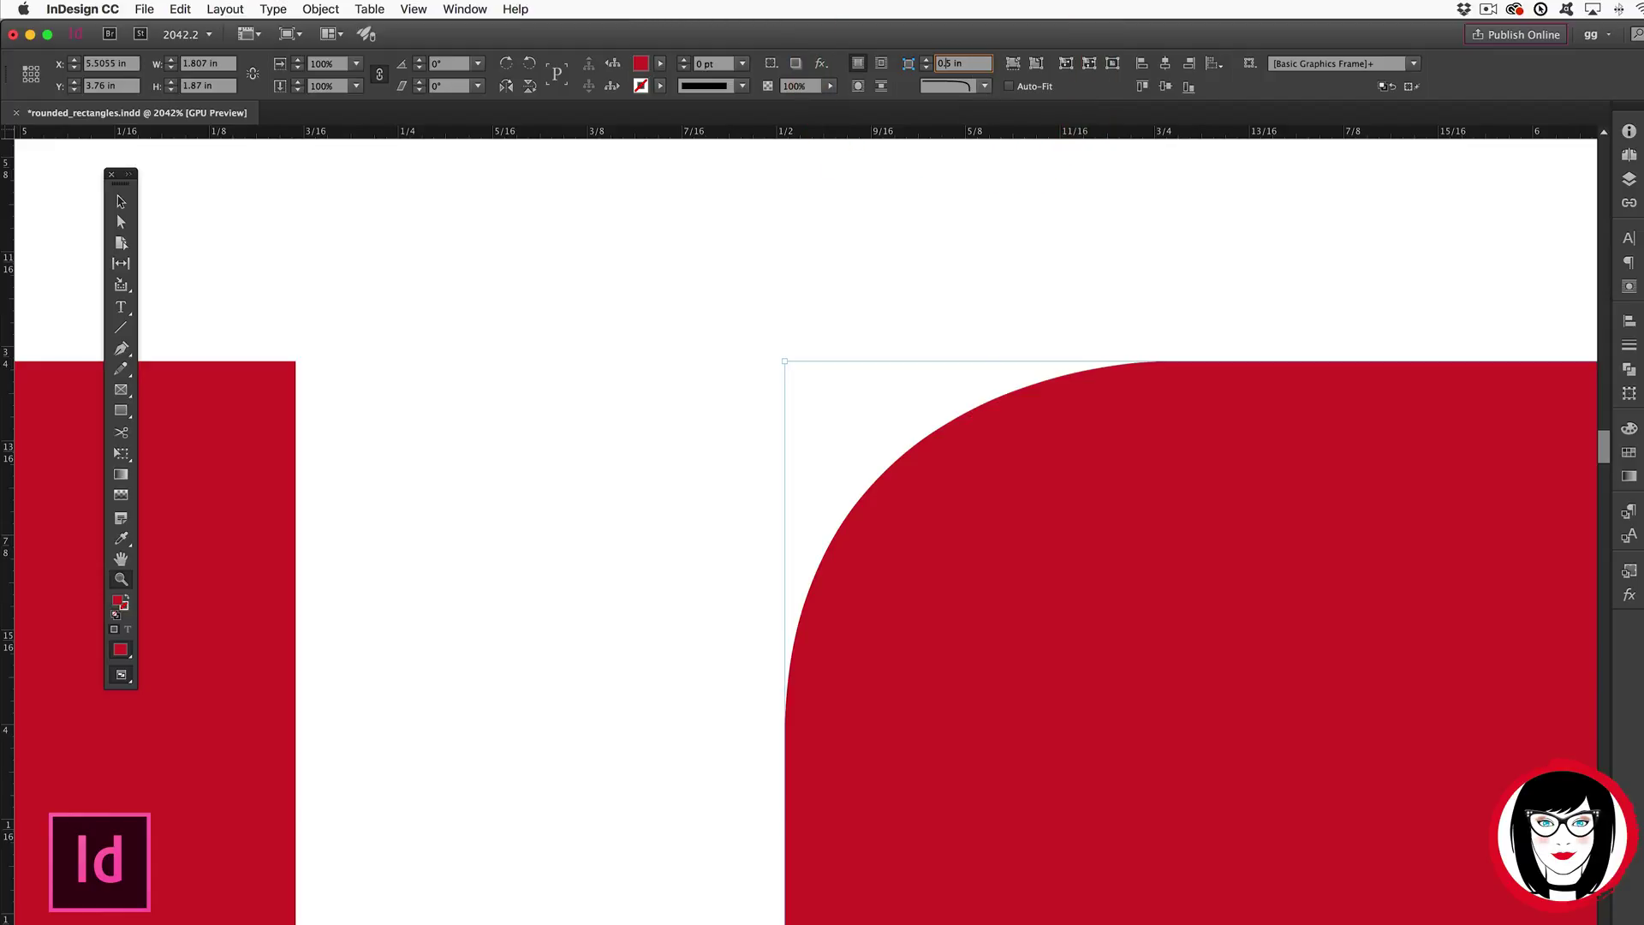
pyautogui.press('Return')
pyautogui.scroll(-3, 1111, 414)
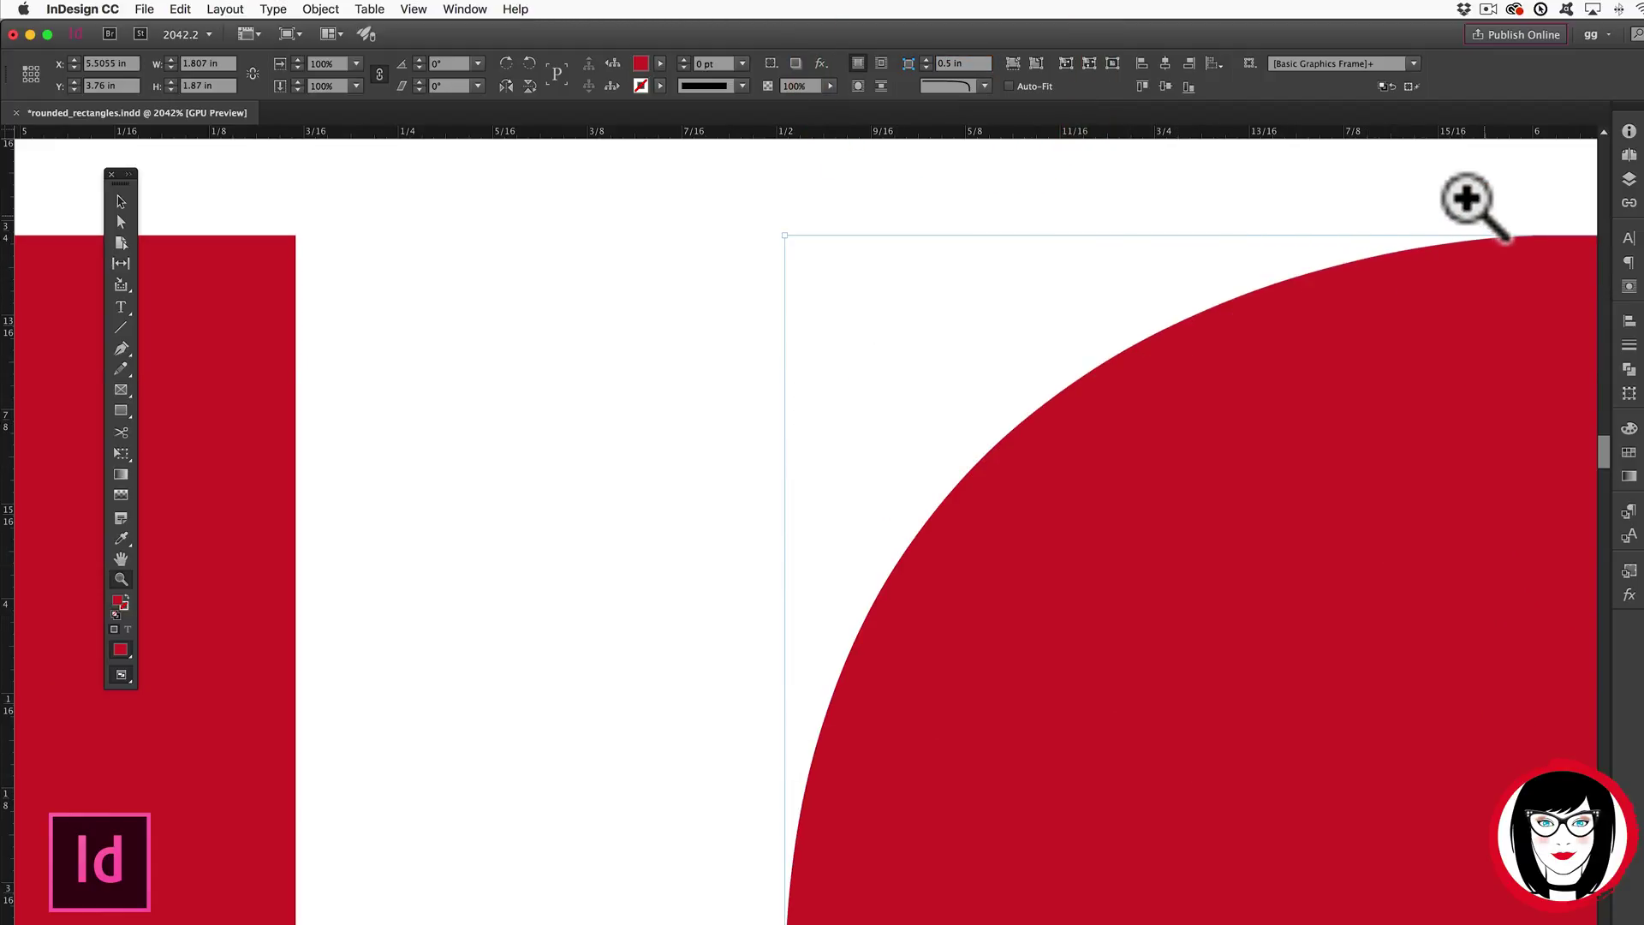
pyautogui.press('super+minus')
pyautogui.press('super+minus')
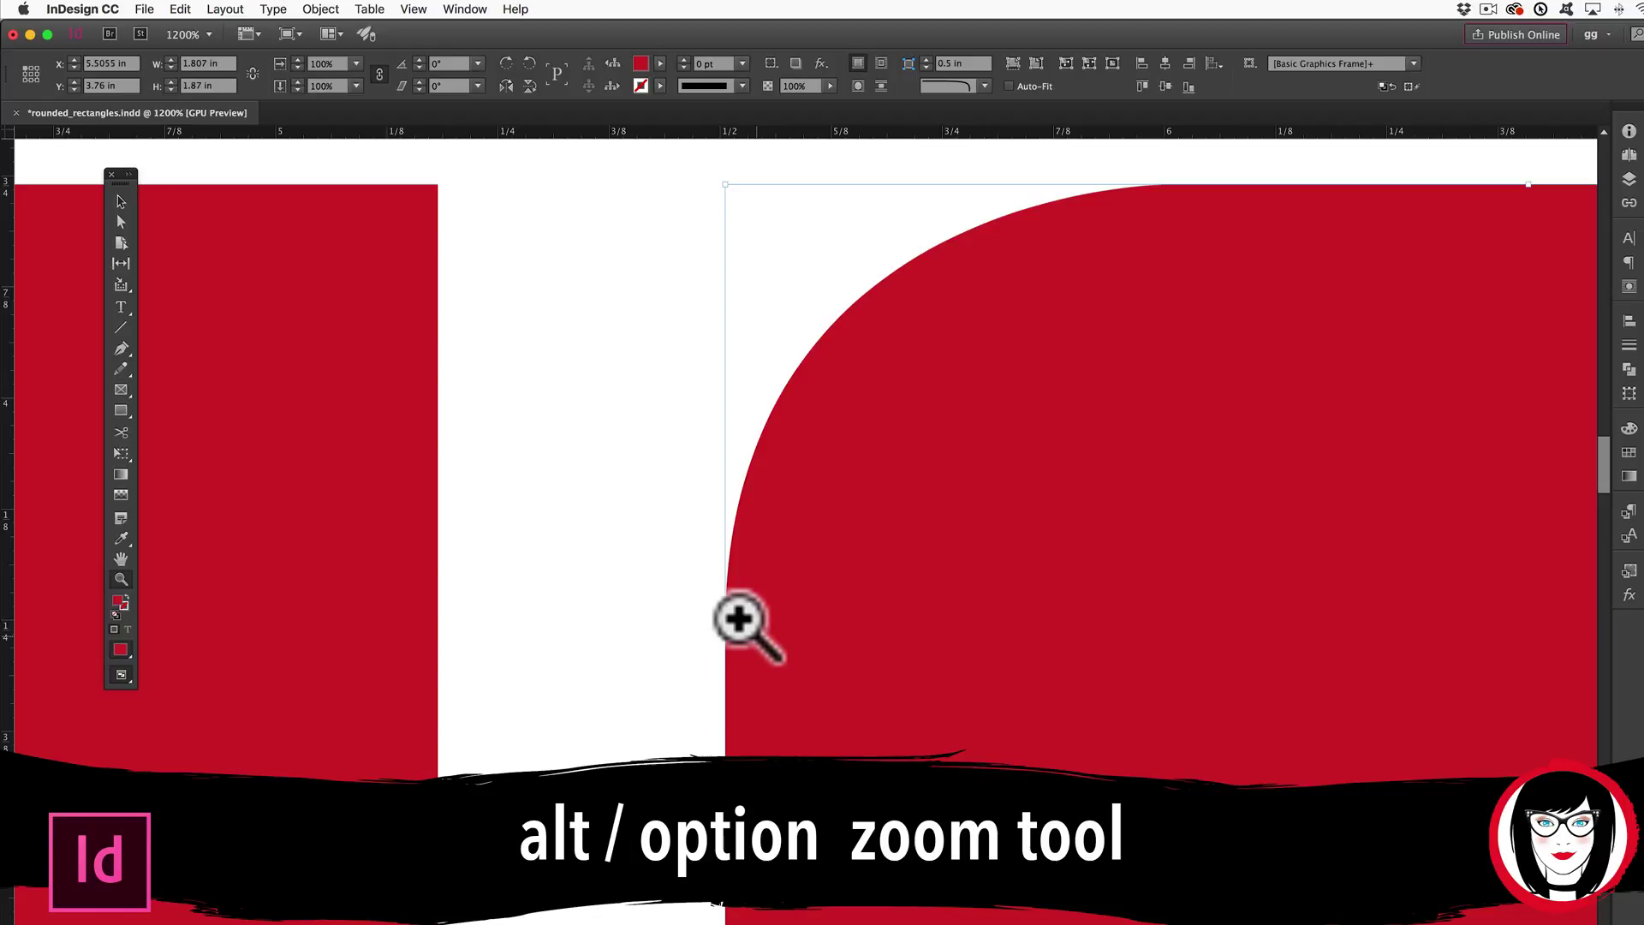
# Zoom out and set the corner size back to 0.125 in
pyautogui.moveTo(738, 619); pyautogui.dragTo(514, 387)
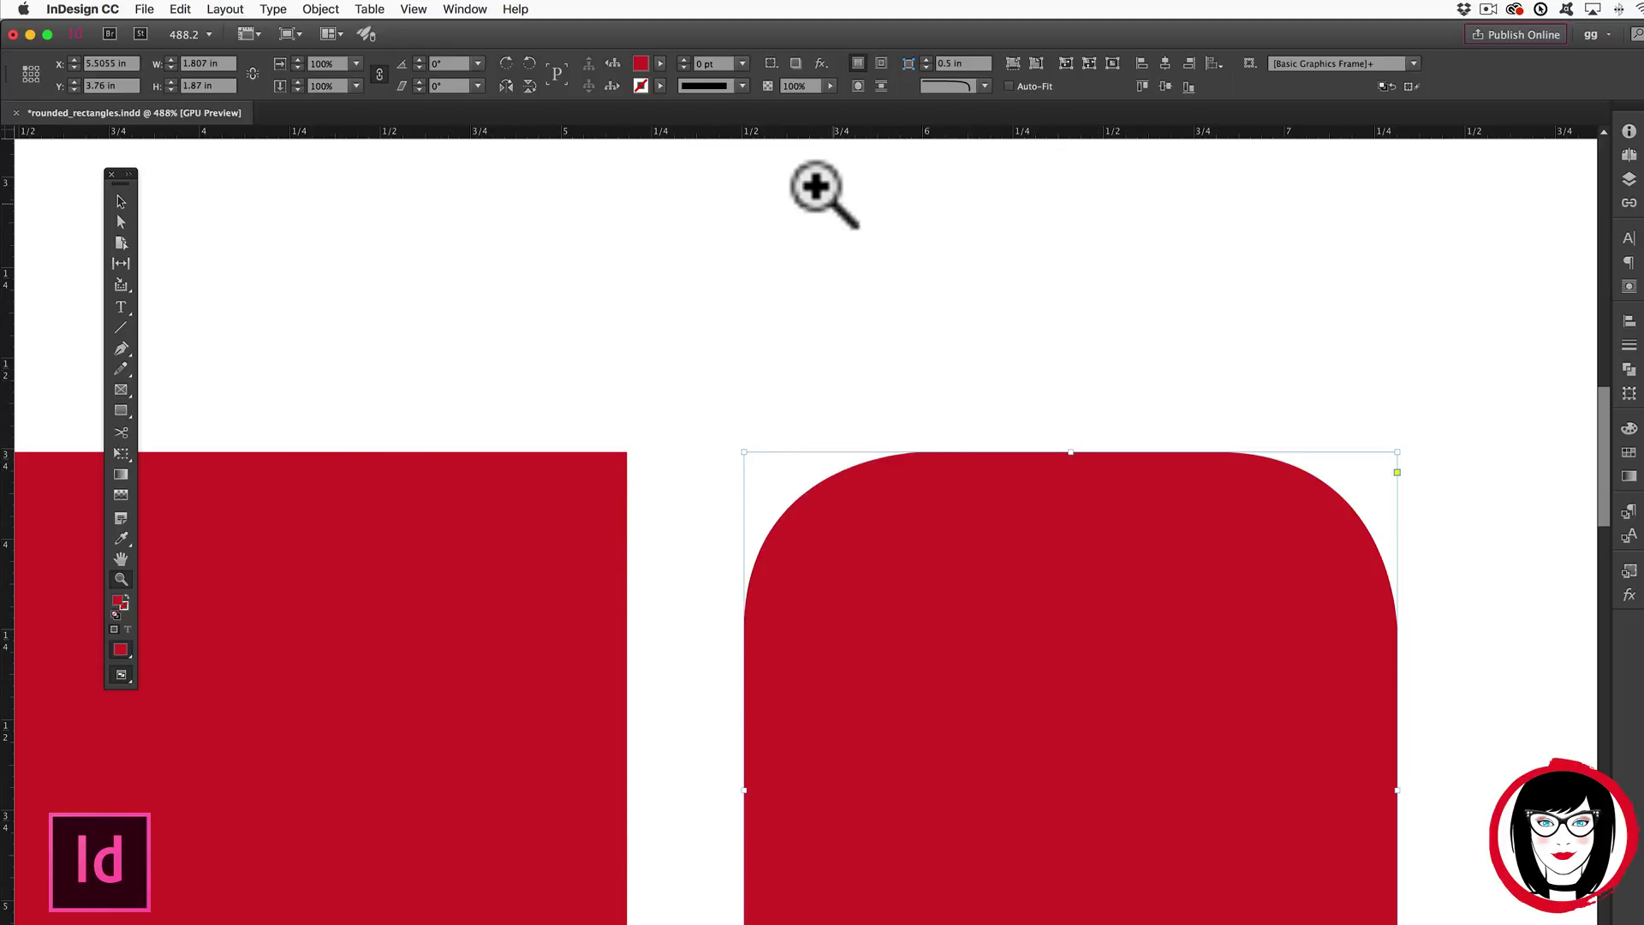
pyautogui.scroll(-2, 874, 171)
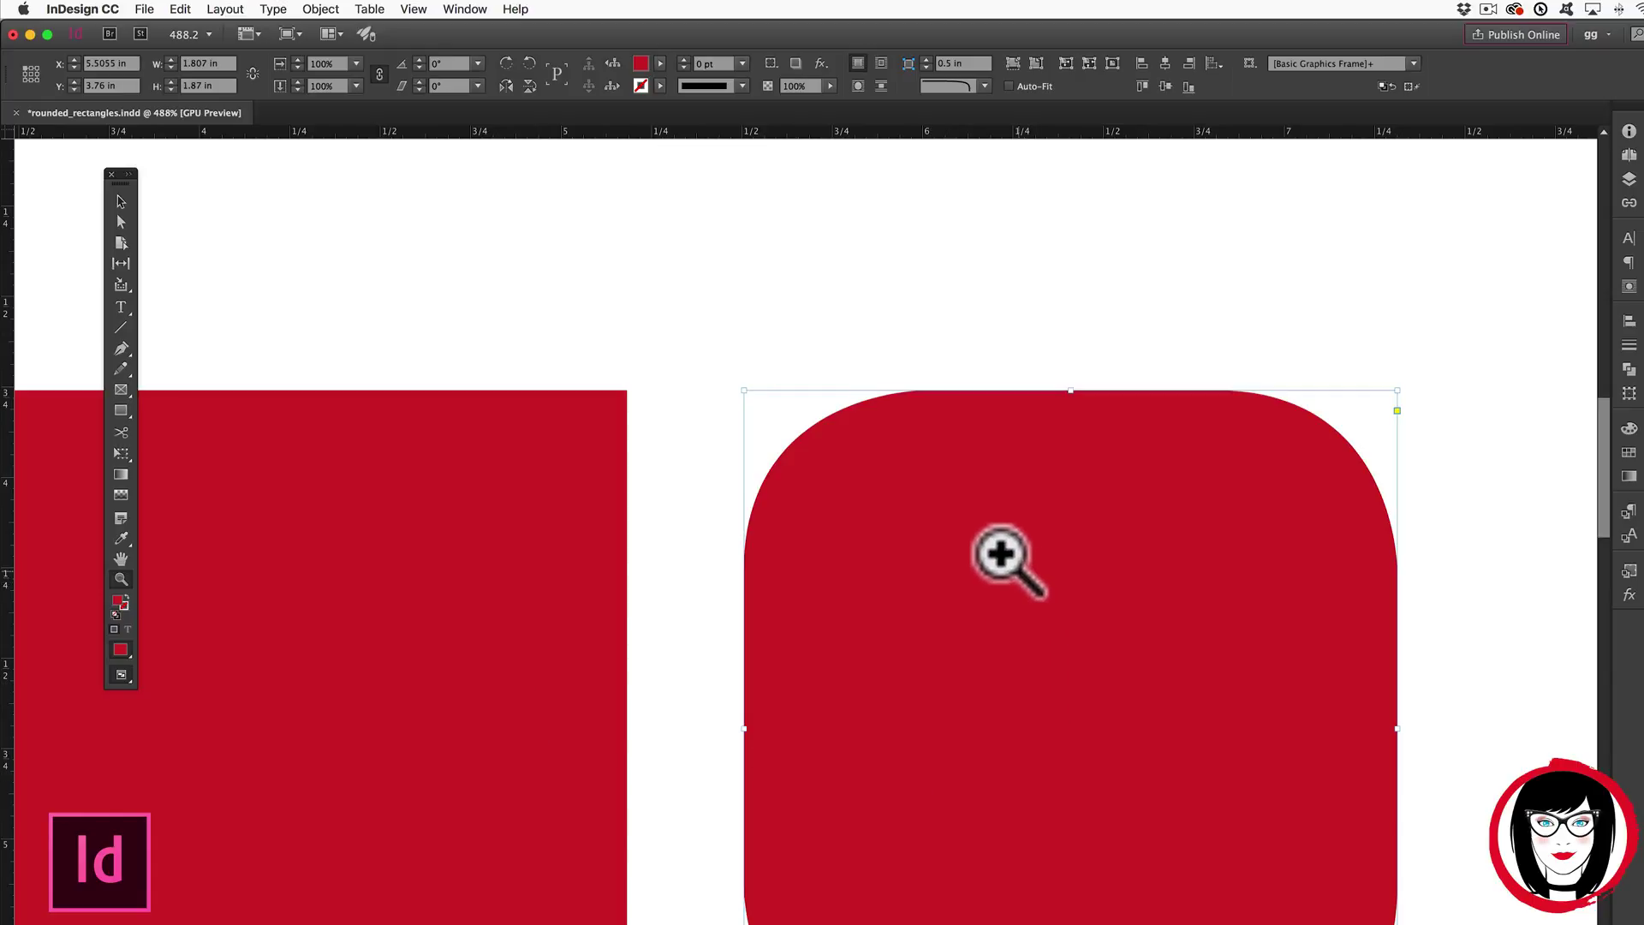
pyautogui.click(947, 63)
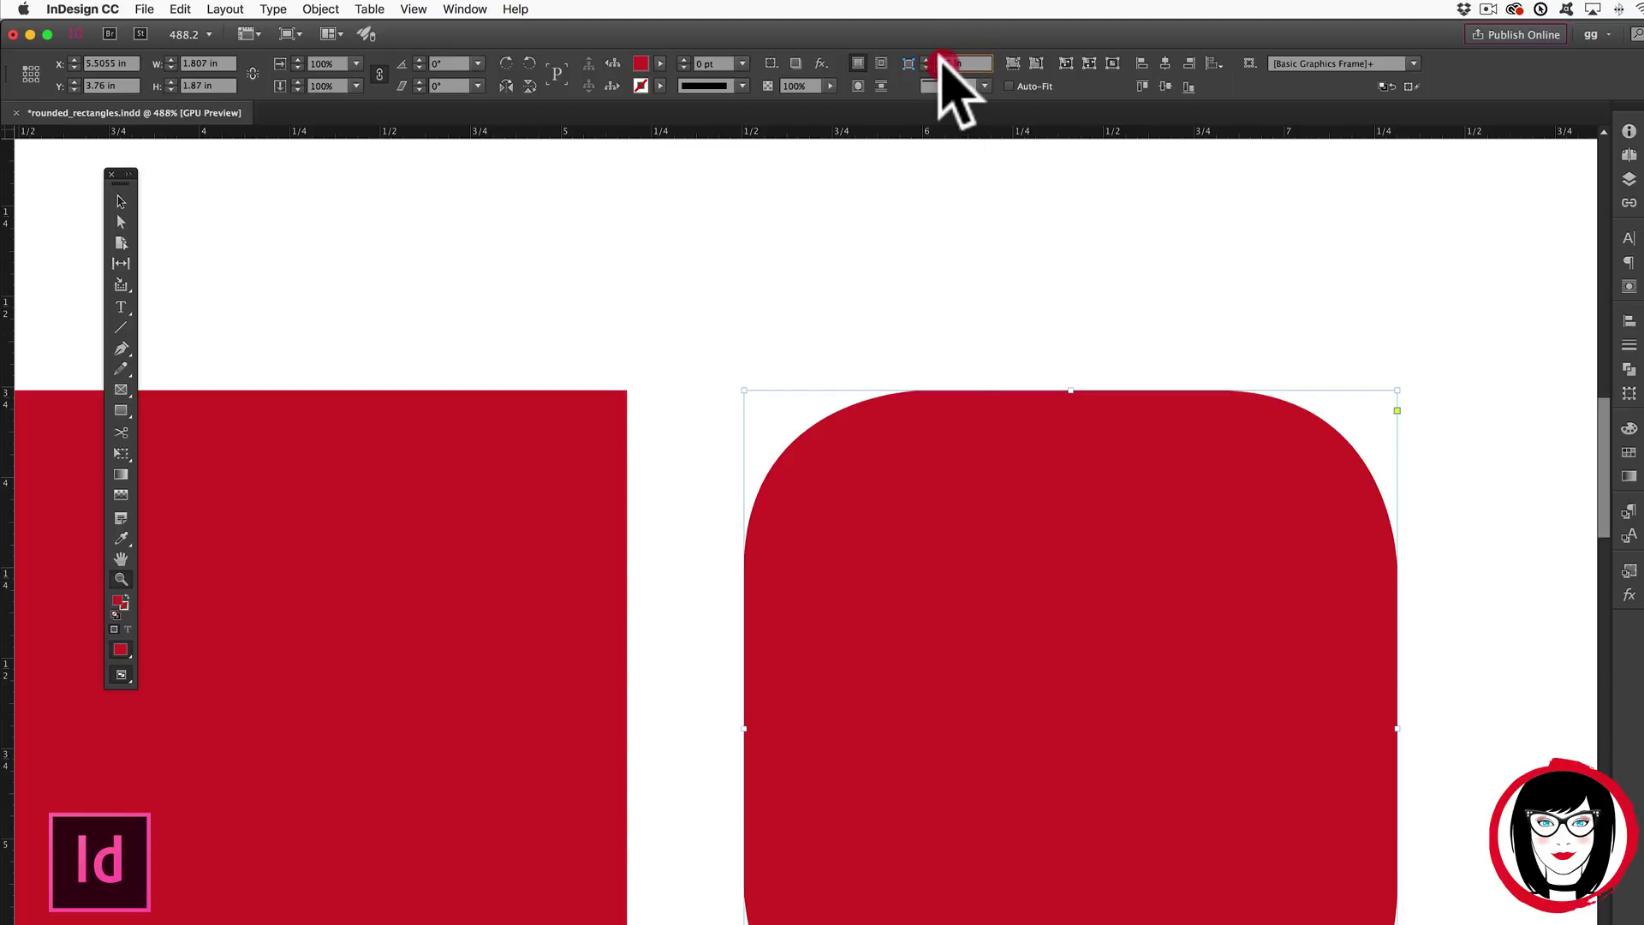
pyautogui.write('0.1')
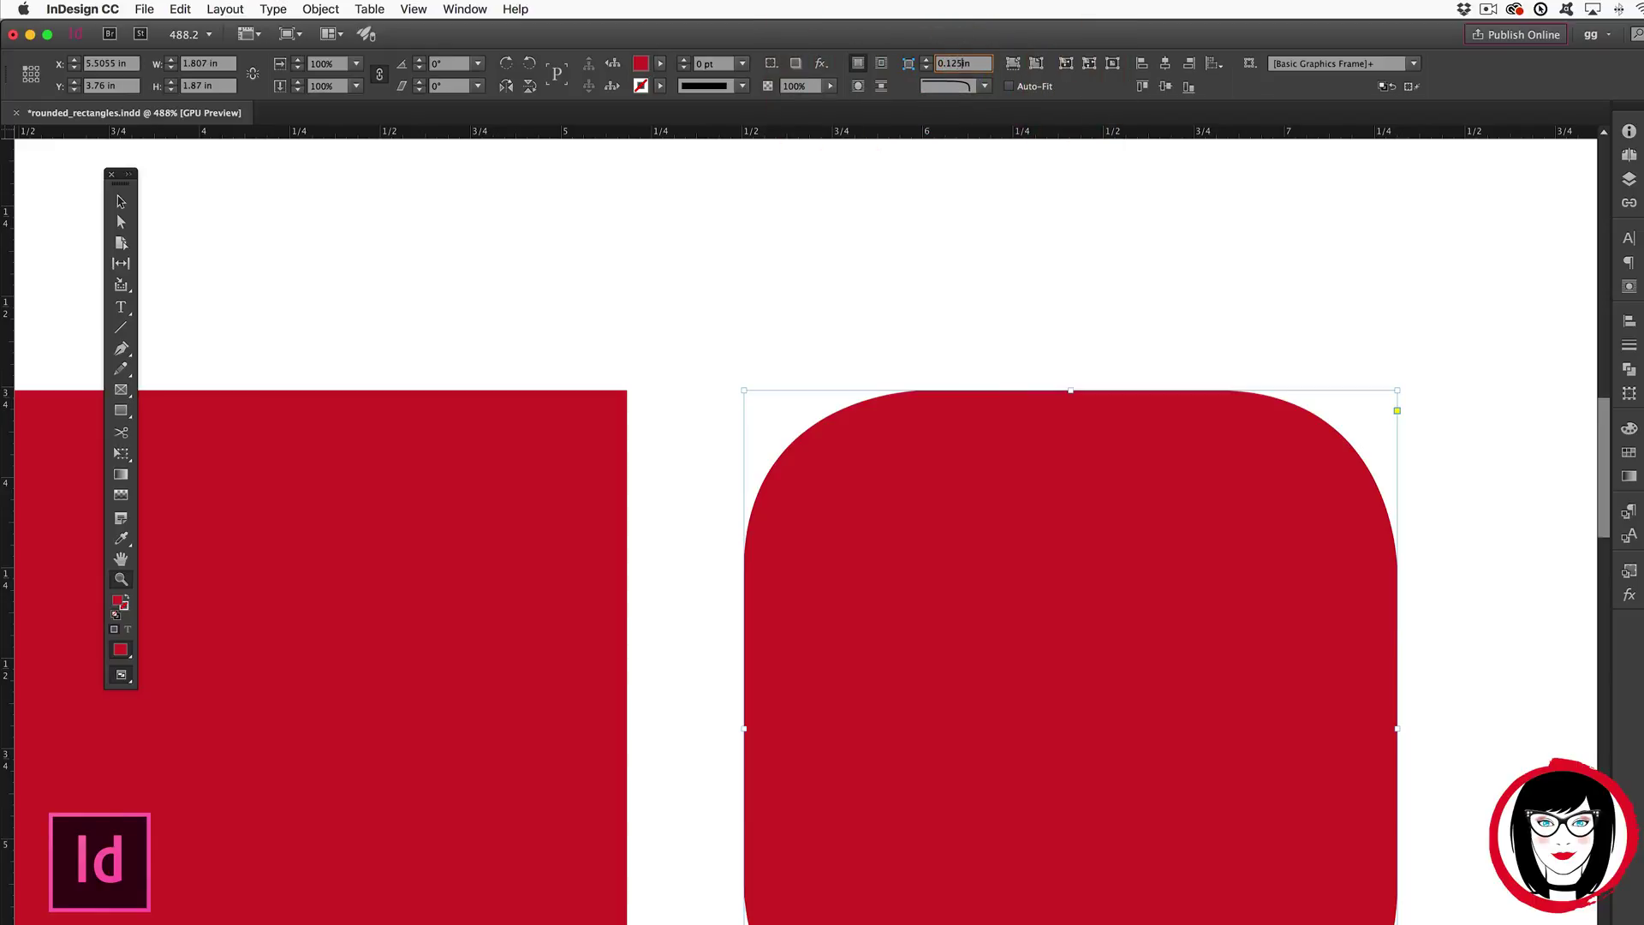
pyautogui.write('25')
pyautogui.press('Return')
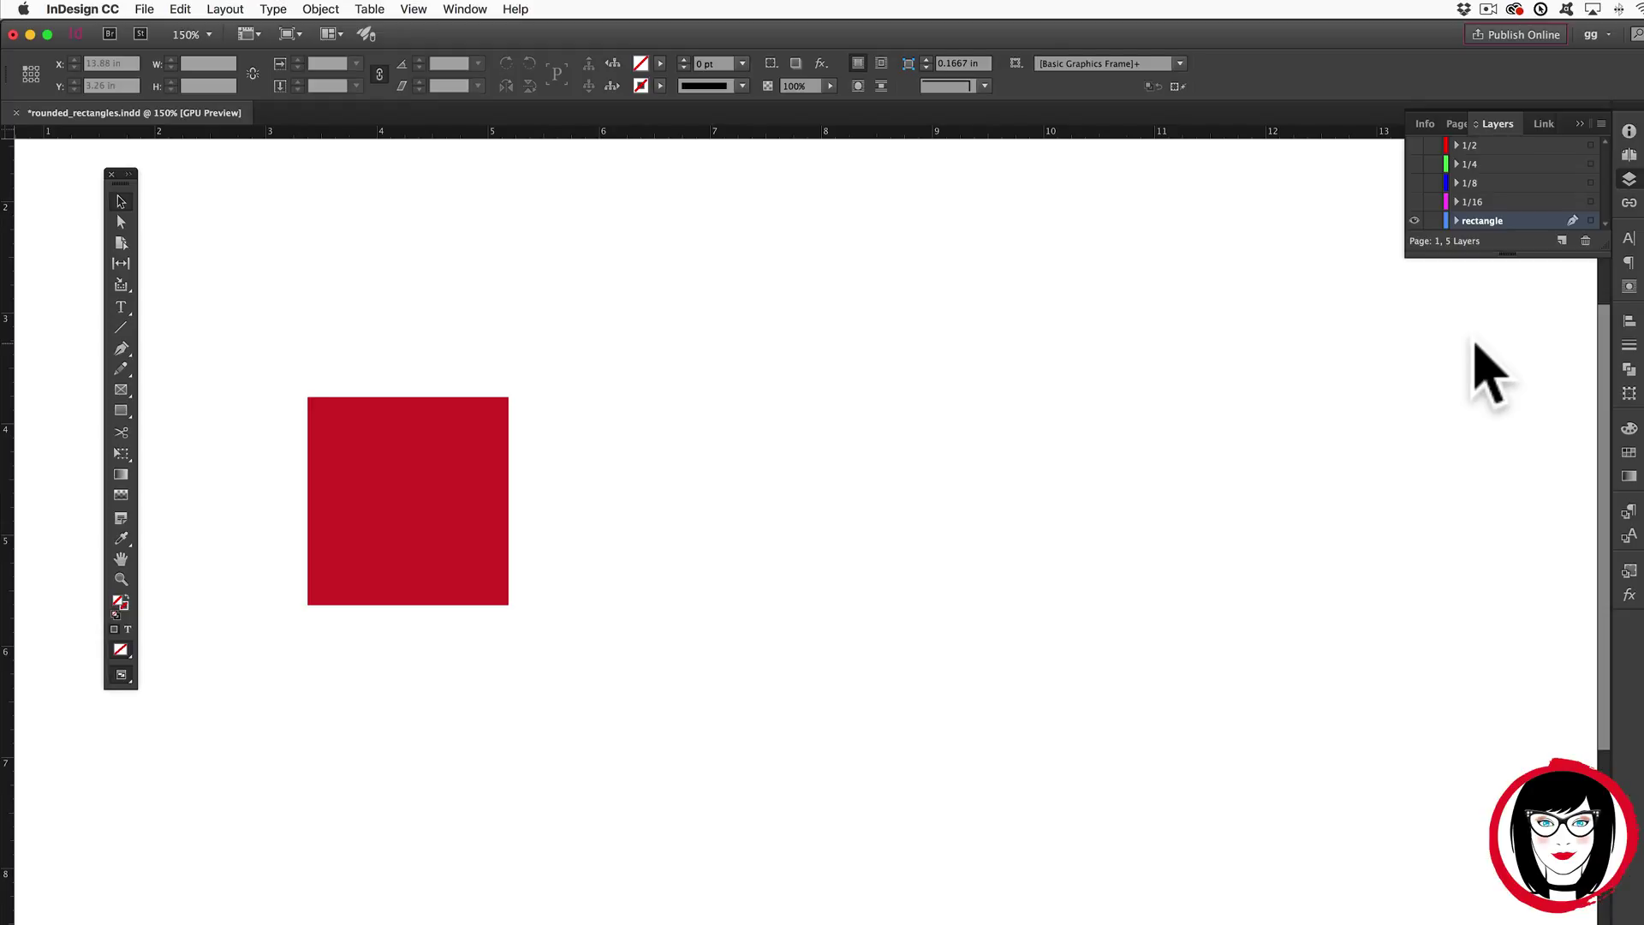
# Turn on the 1/16, 1/8, 1/4 and 1/2 layers to display the labelled rounded squares
pyautogui.click(1414, 201)
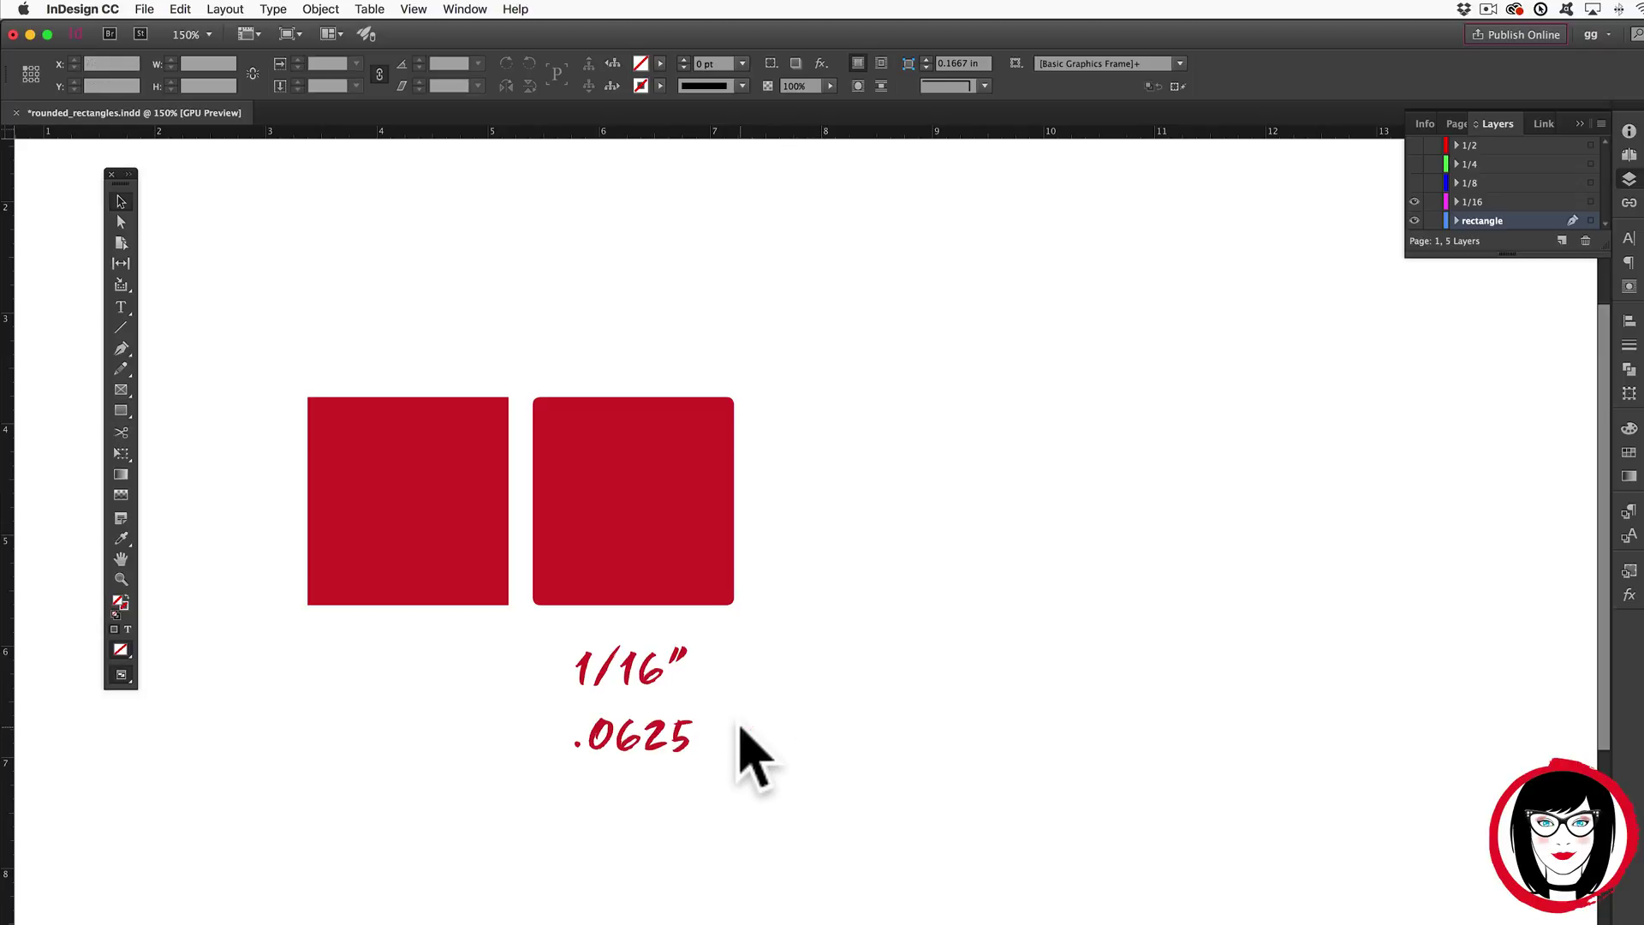
pyautogui.click(1414, 182)
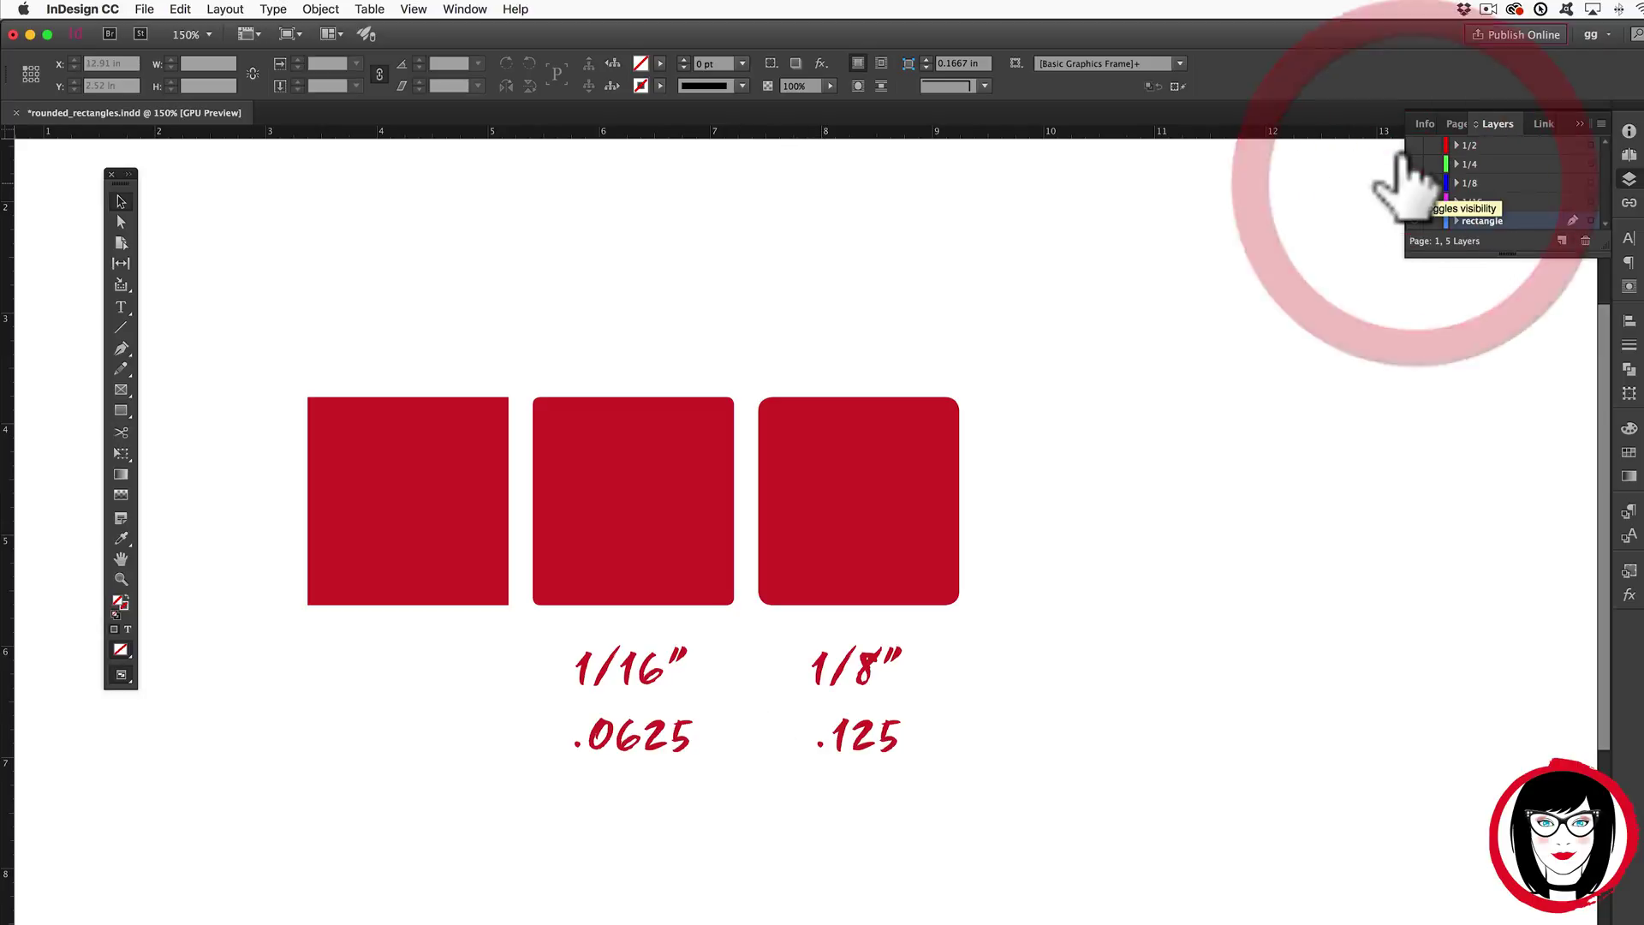
pyautogui.click(929, 692)
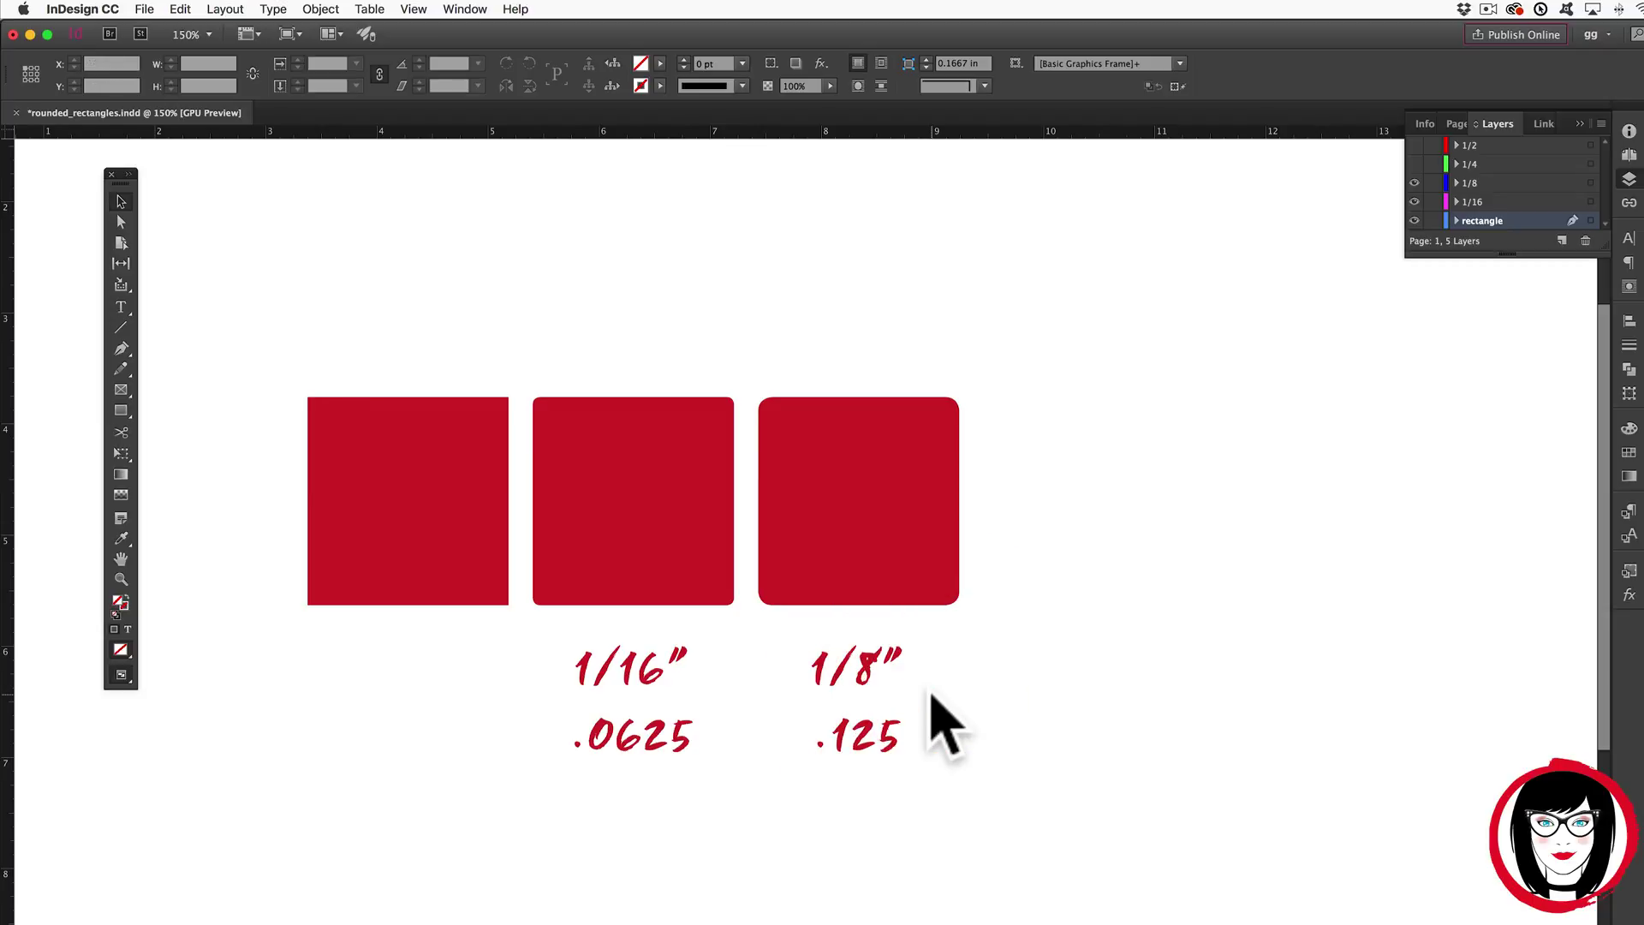
pyautogui.click(1415, 163)
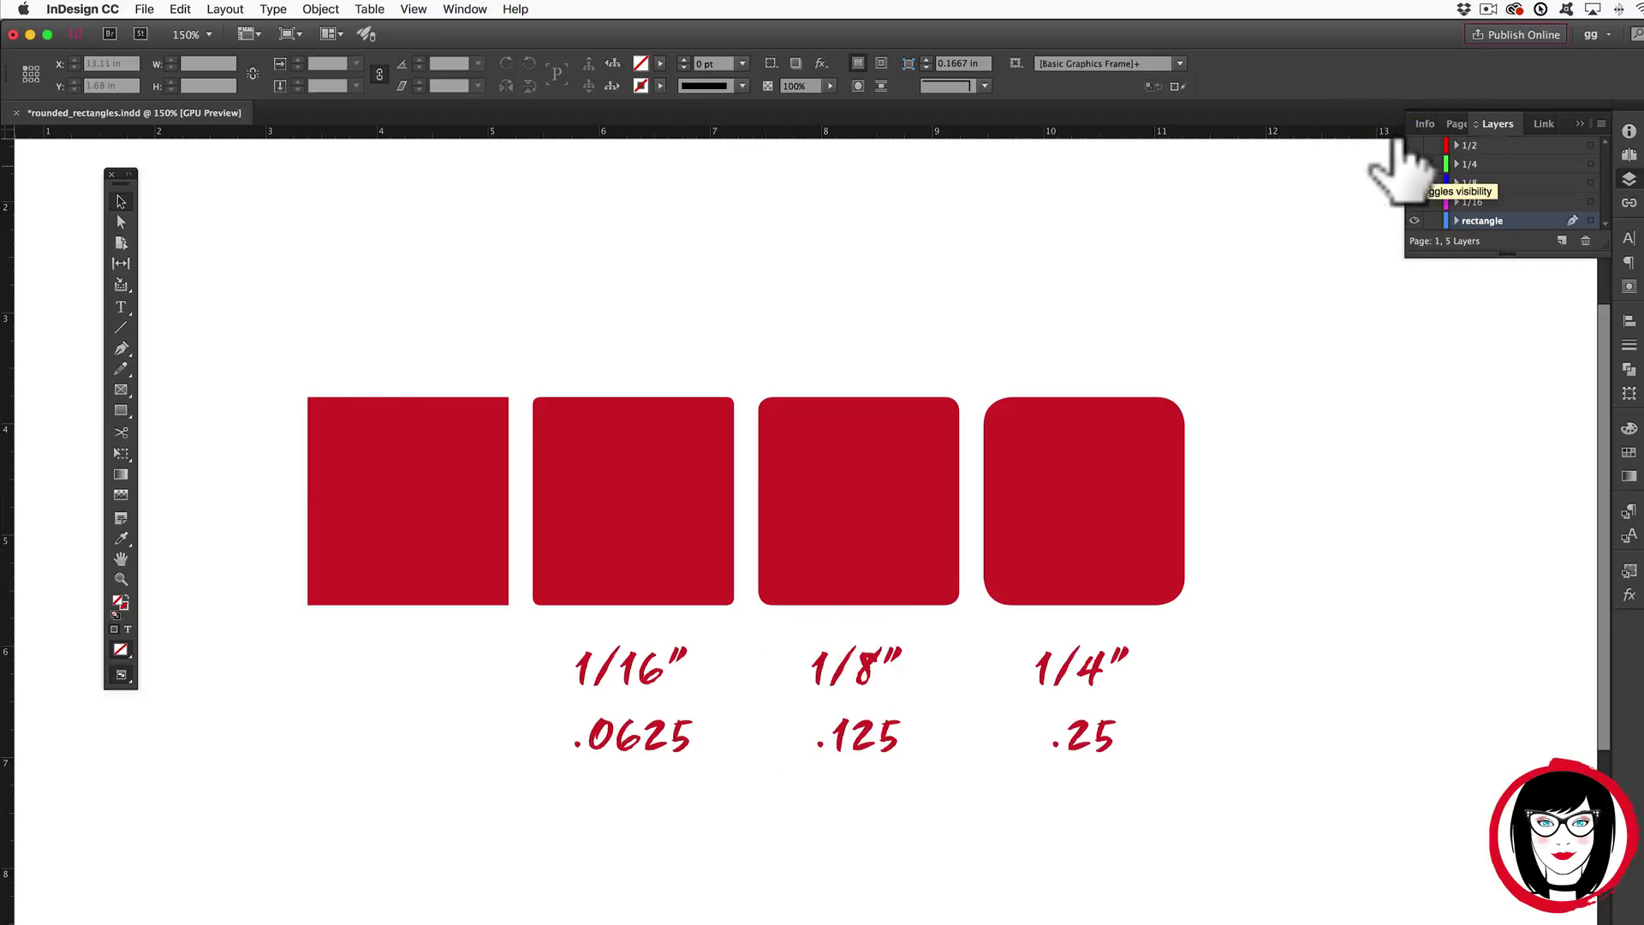
pyautogui.click(1189, 691)
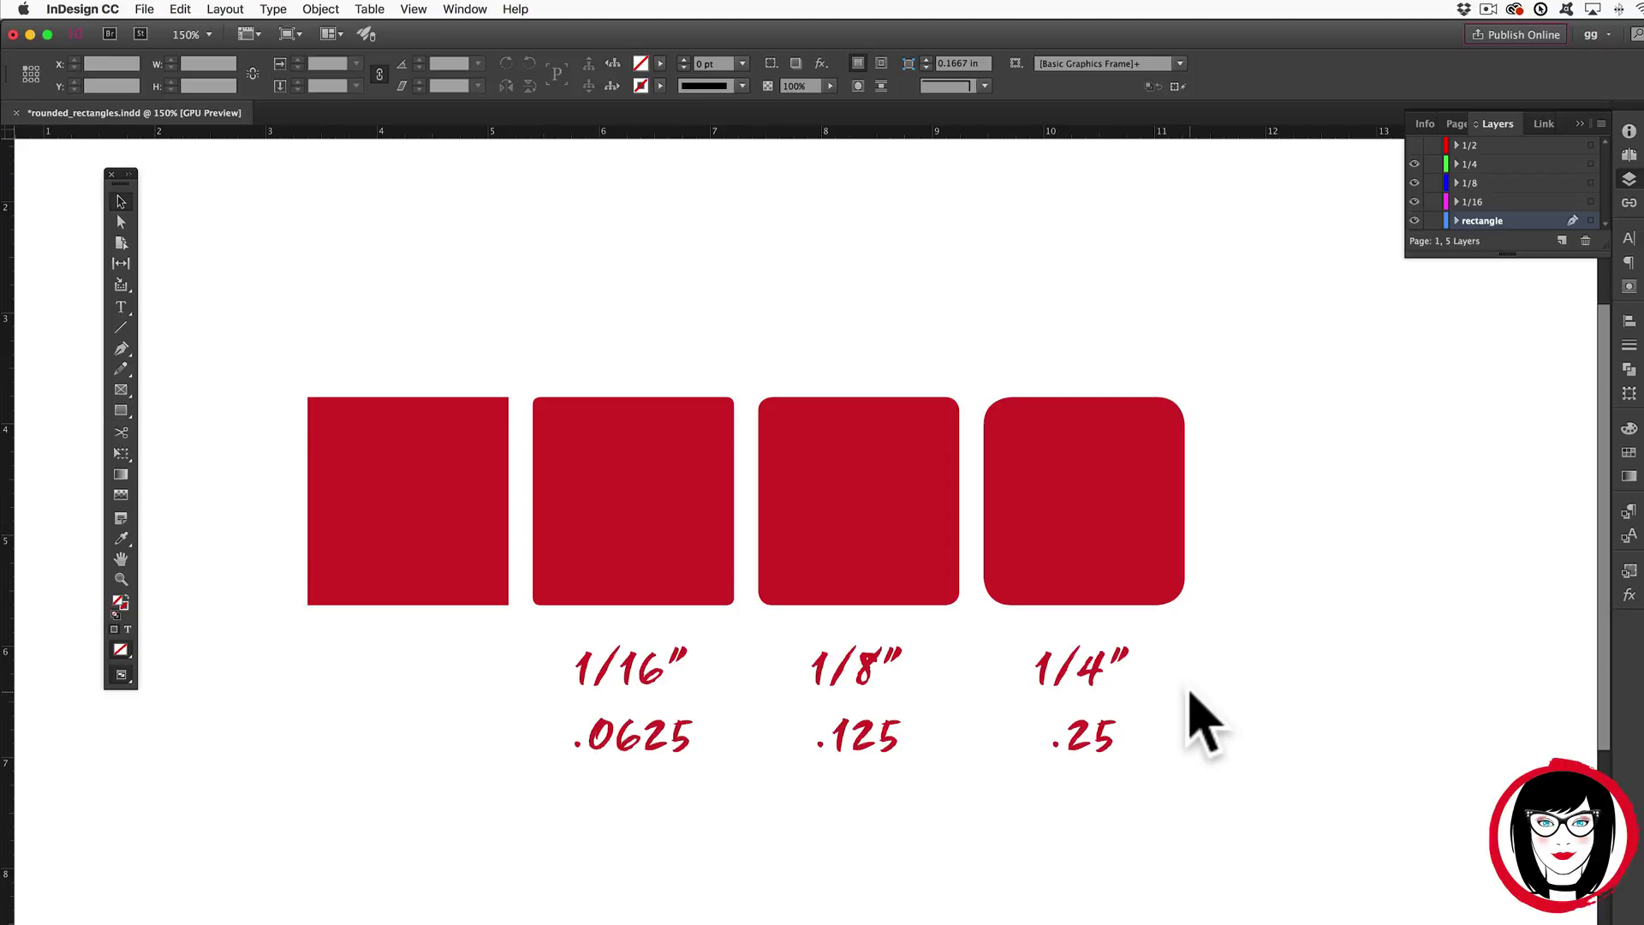
pyautogui.click(1415, 145)
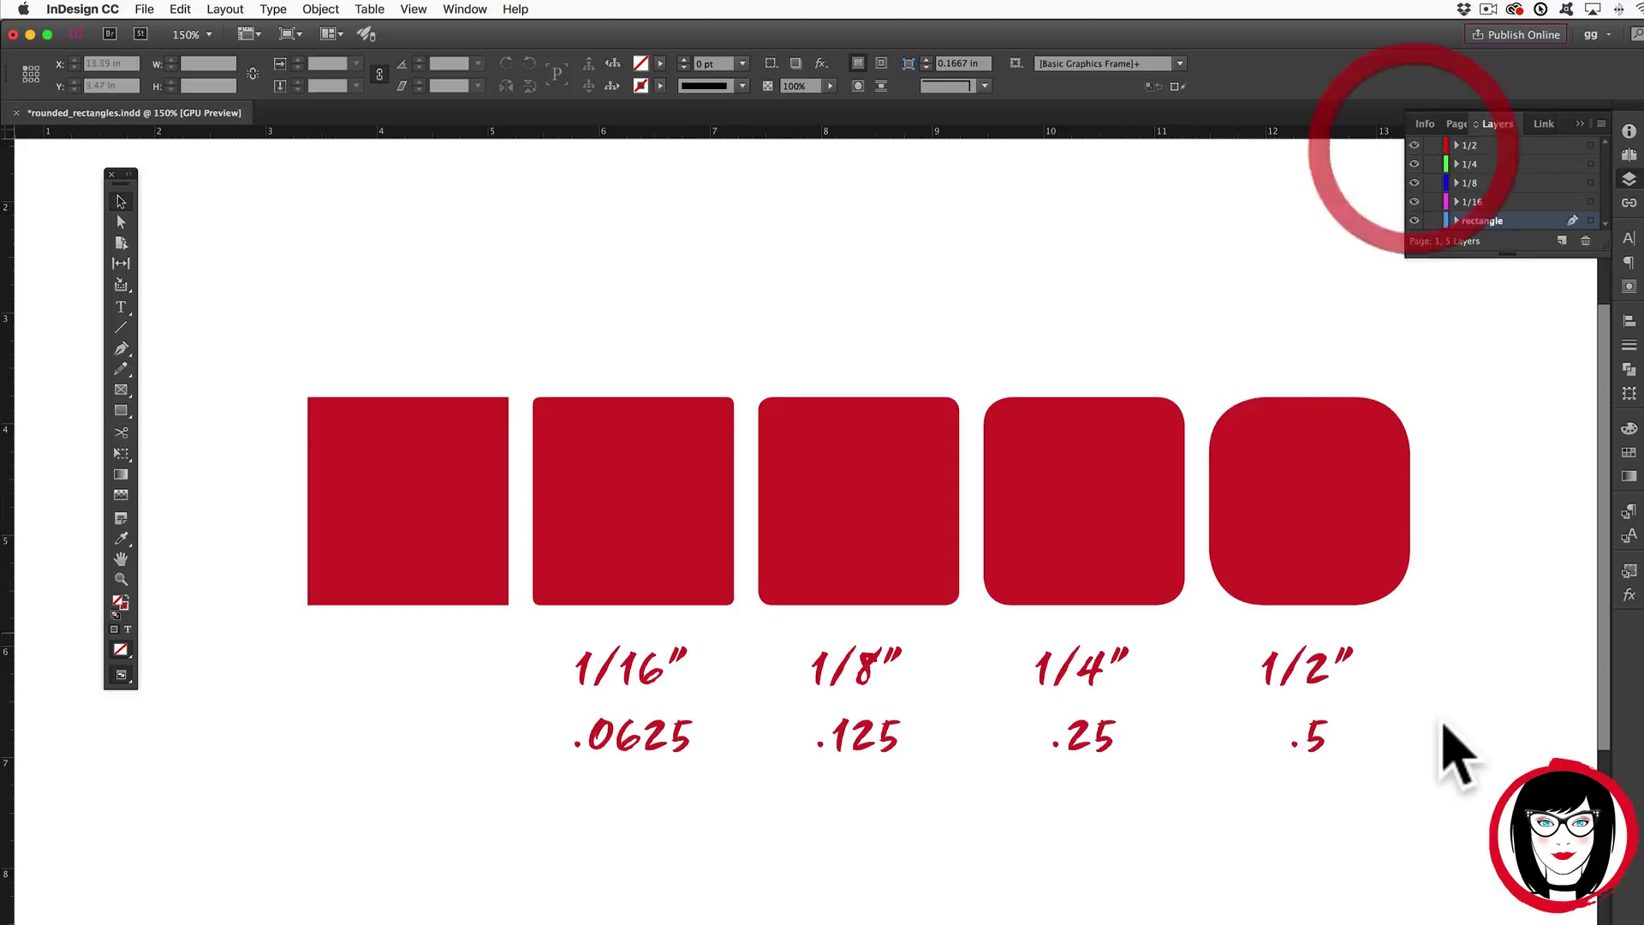
pyautogui.scroll(-2, 1344, 685)
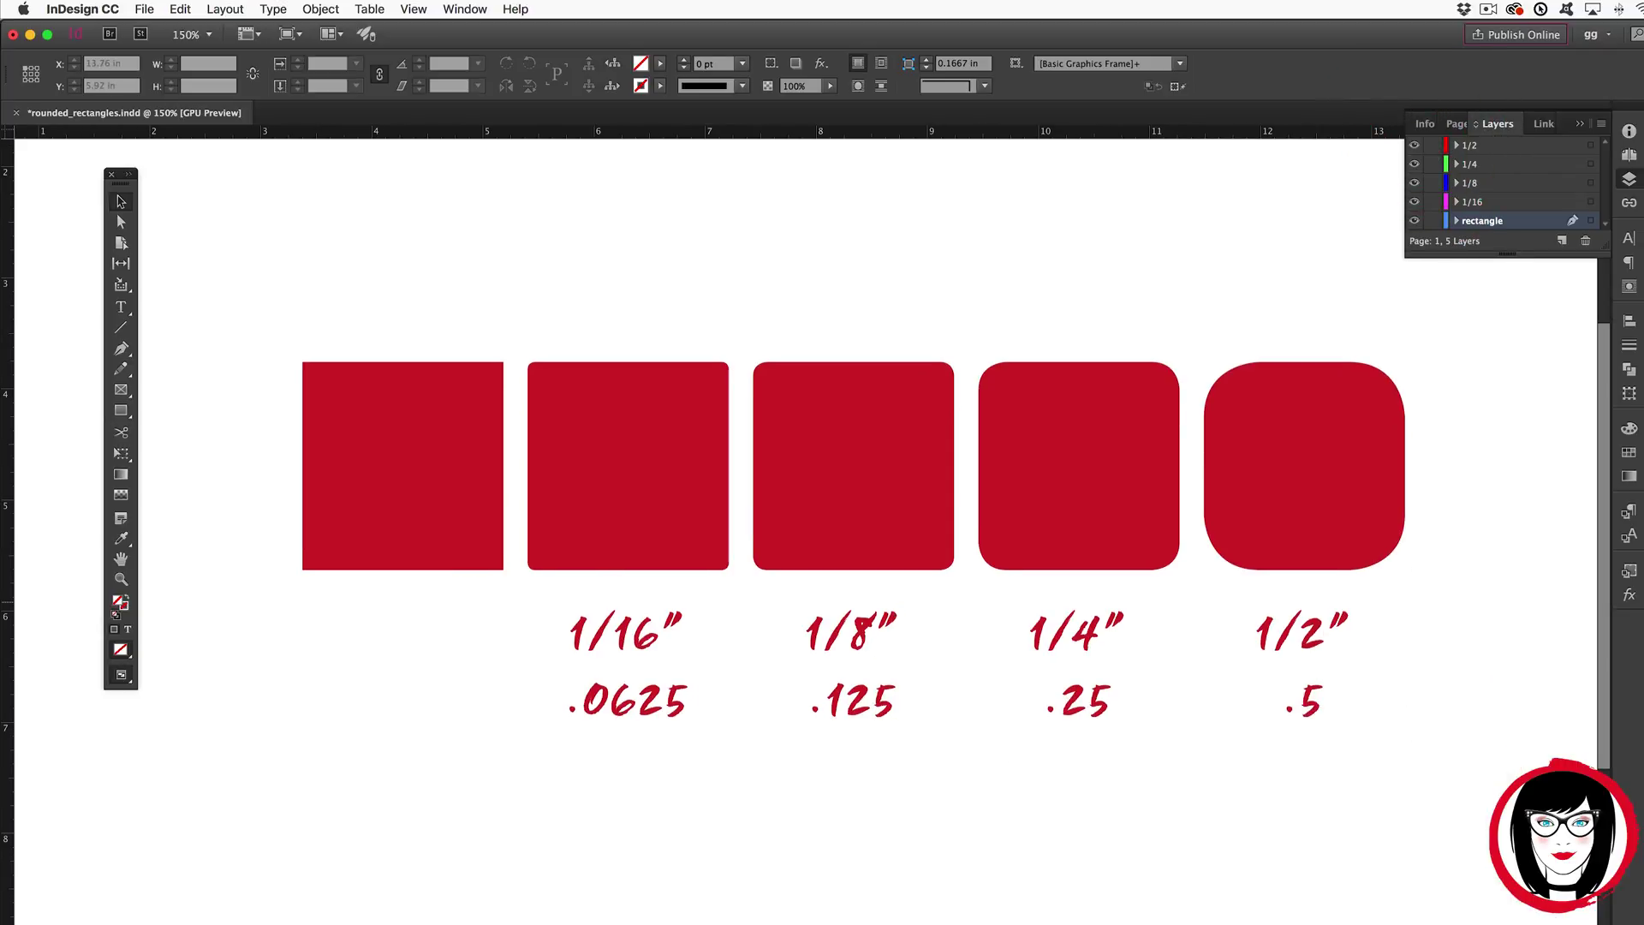